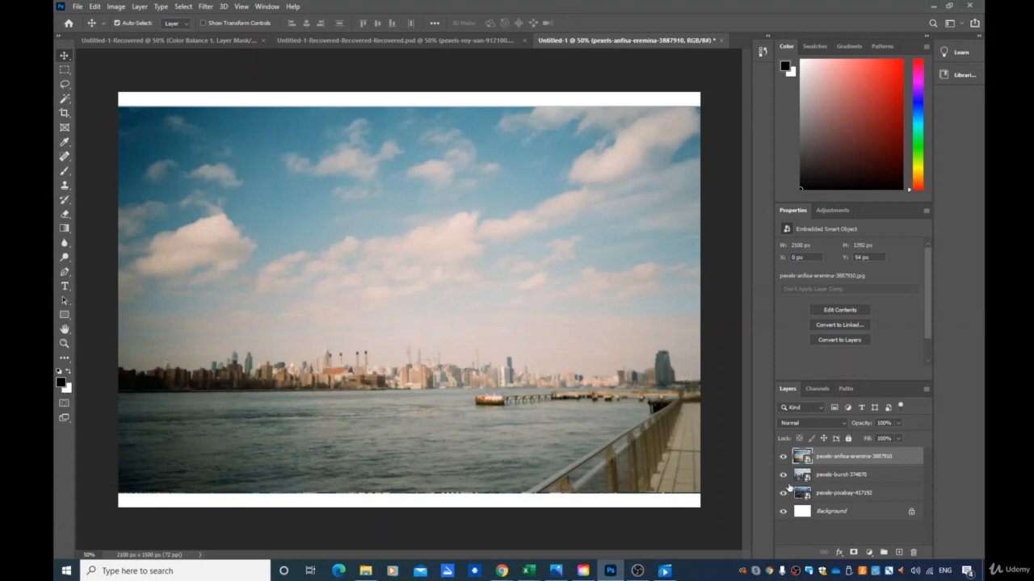
# - Toggle the visibility of the three photo layers one by one to compare them, leaving all visible
pyautogui.click(783, 456)
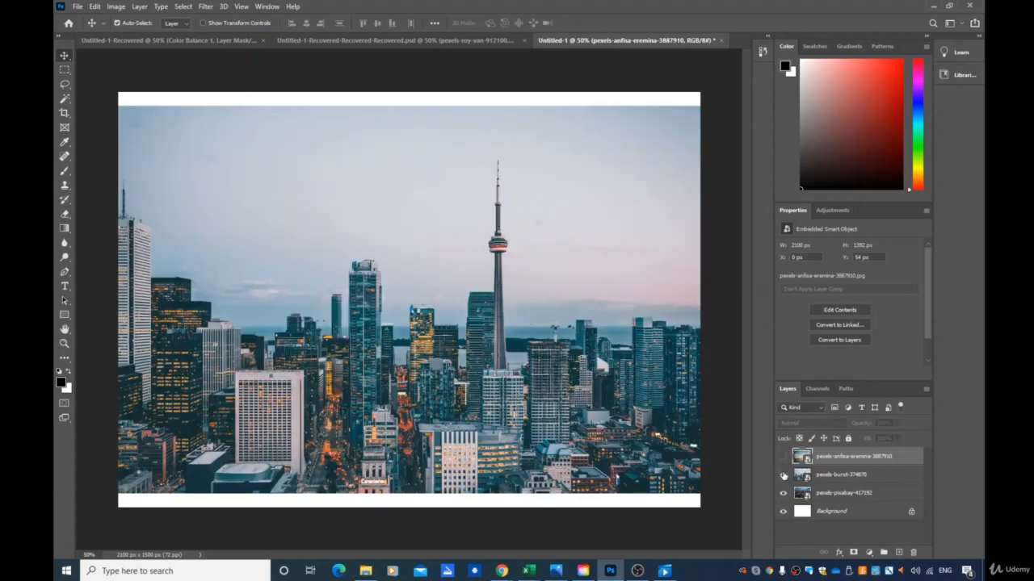
pyautogui.click(782, 474)
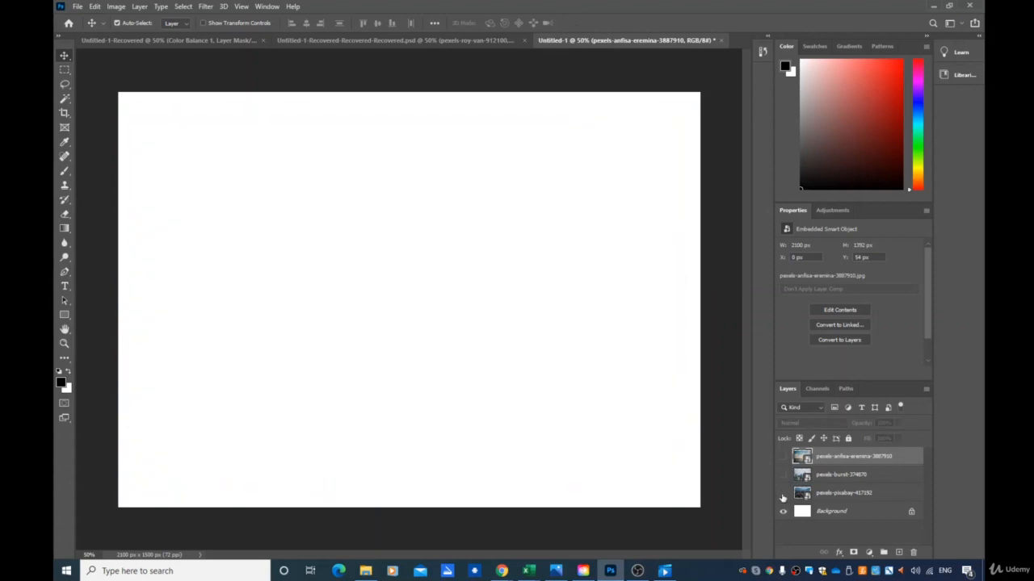
pyautogui.click(782, 493)
pyautogui.click(782, 492)
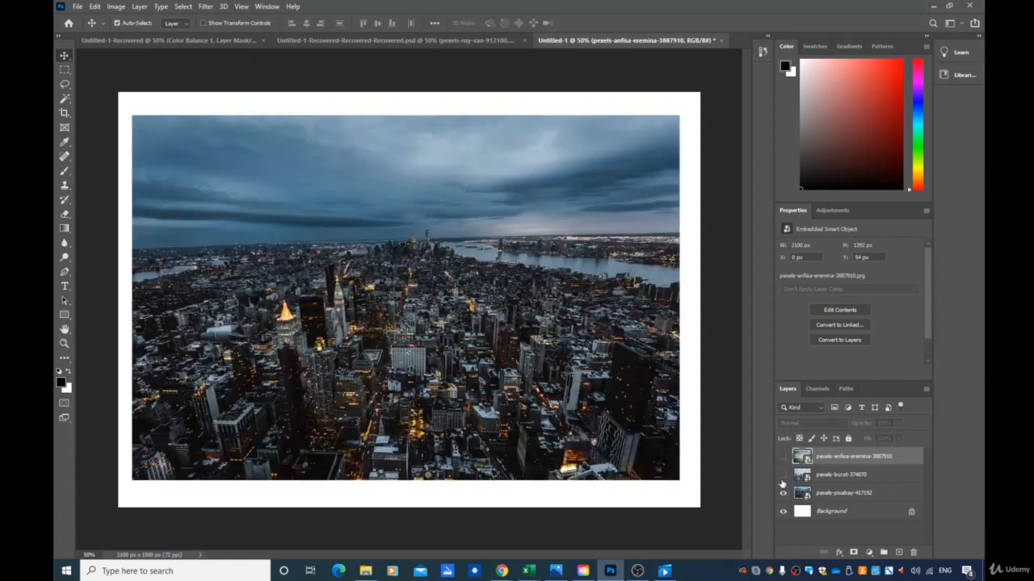
pyautogui.click(782, 474)
pyautogui.click(782, 456)
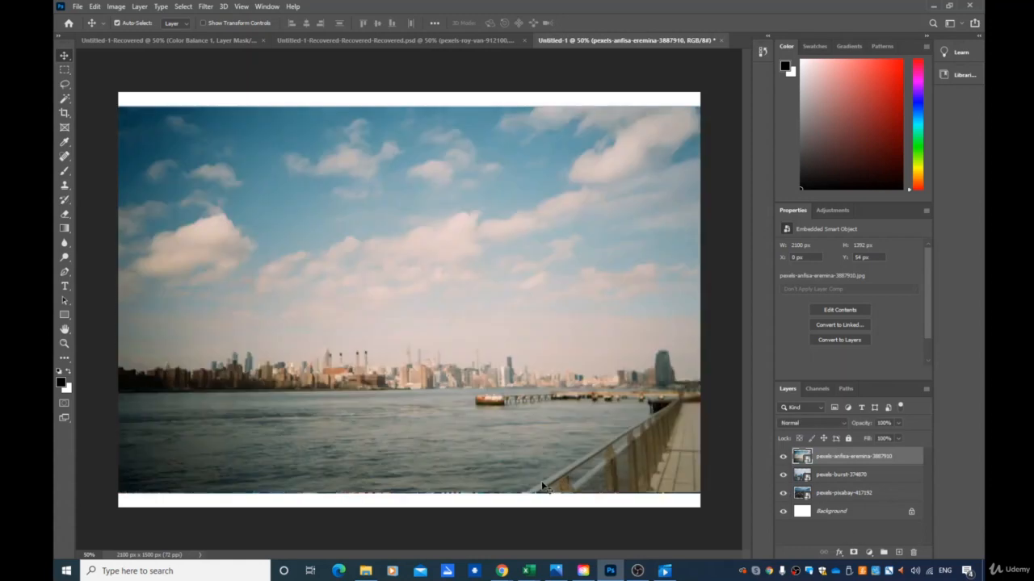
# - Free-transform the top waterfront photo, scaling it to about 66% and positioning it inside the white border
pyautogui.hotkey('ctrl', 't')
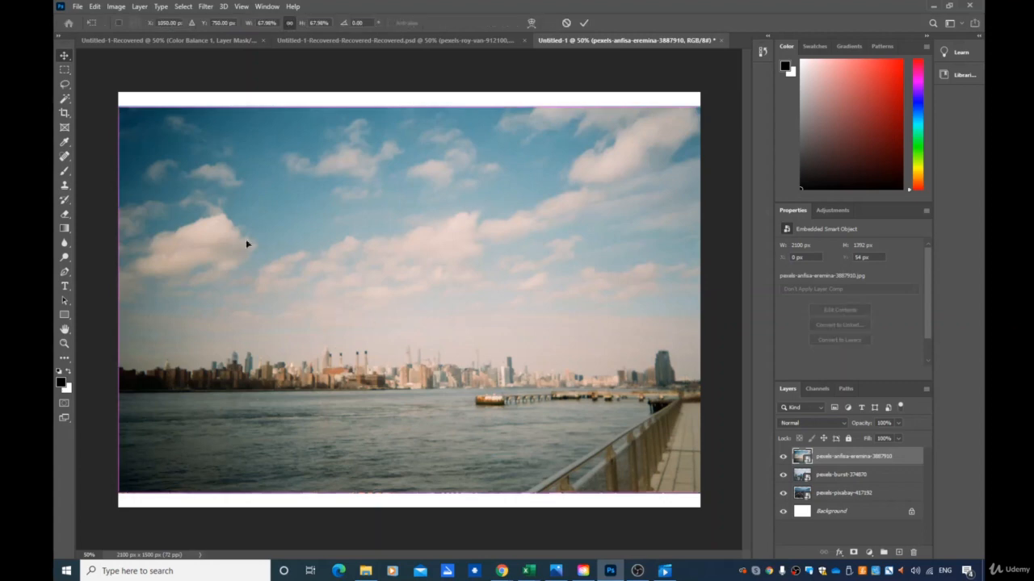
pyautogui.moveTo(118, 106); pyautogui.dragTo(136, 120)
pyautogui.moveTo(441, 316); pyautogui.dragTo(420, 306)
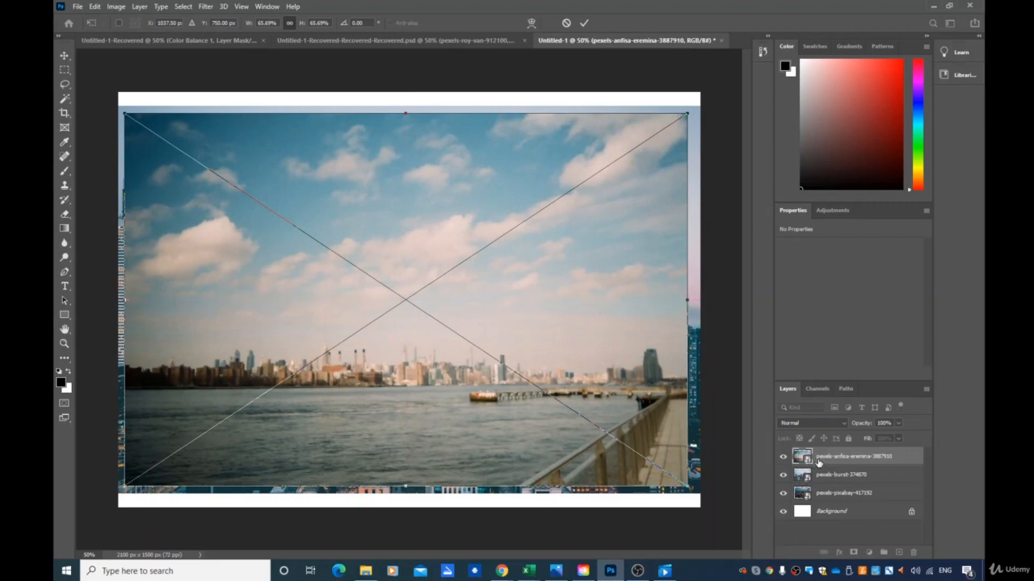
pyautogui.press('Return')
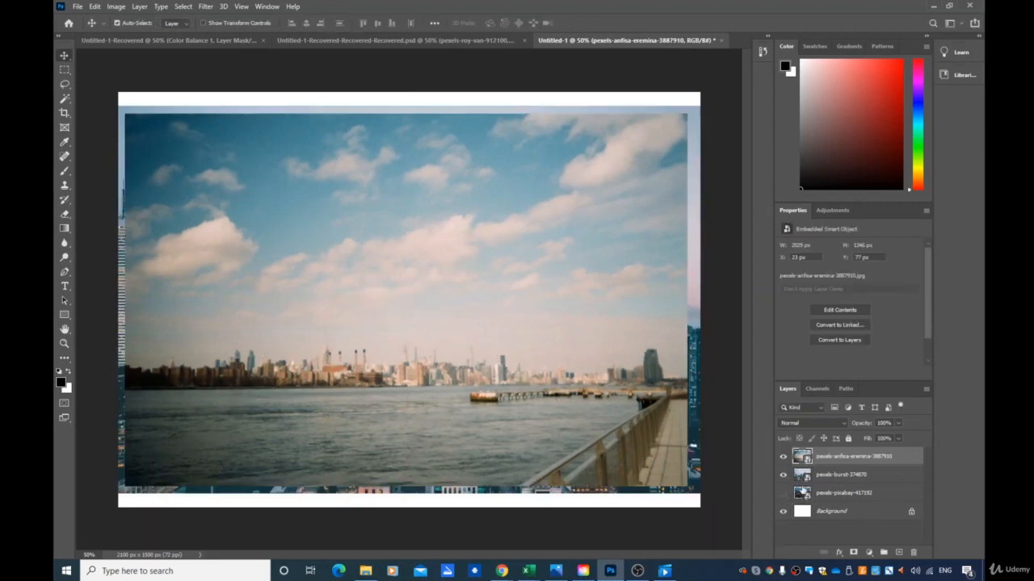
# - Hide the pexels-burst layer and nudge the top photo slightly right to centre it in the frame
pyautogui.click(782, 475)
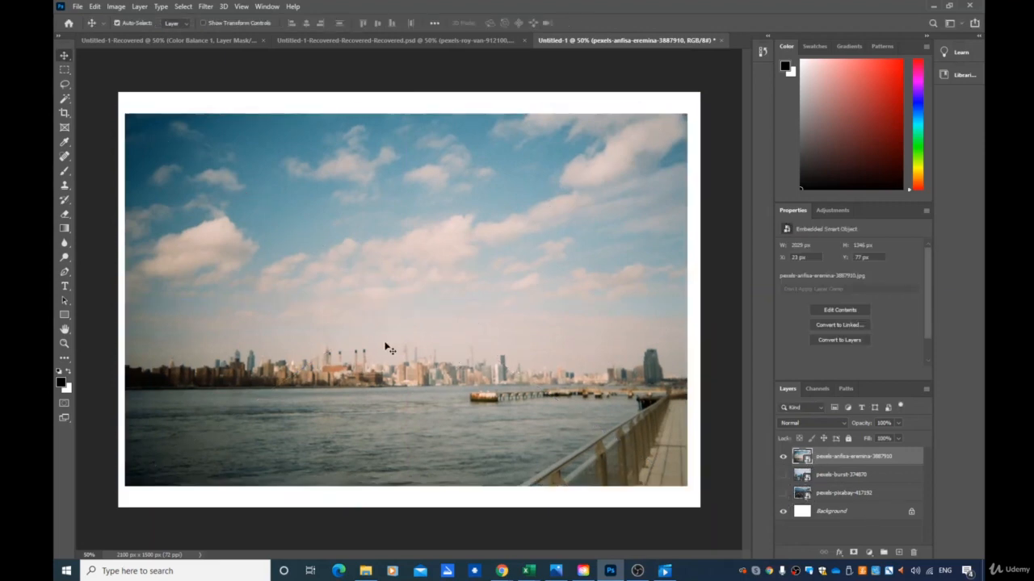
pyautogui.moveTo(386, 349); pyautogui.dragTo(390, 348)
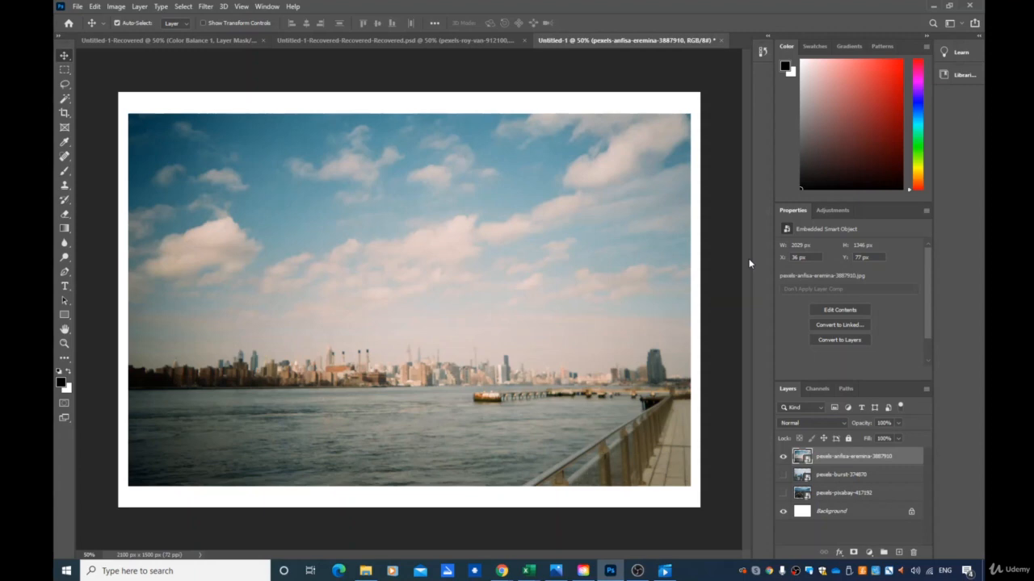
# - Add a Curves adjustment layer and a Color Balance adjustment layer above the photo
pyautogui.click(871, 552)
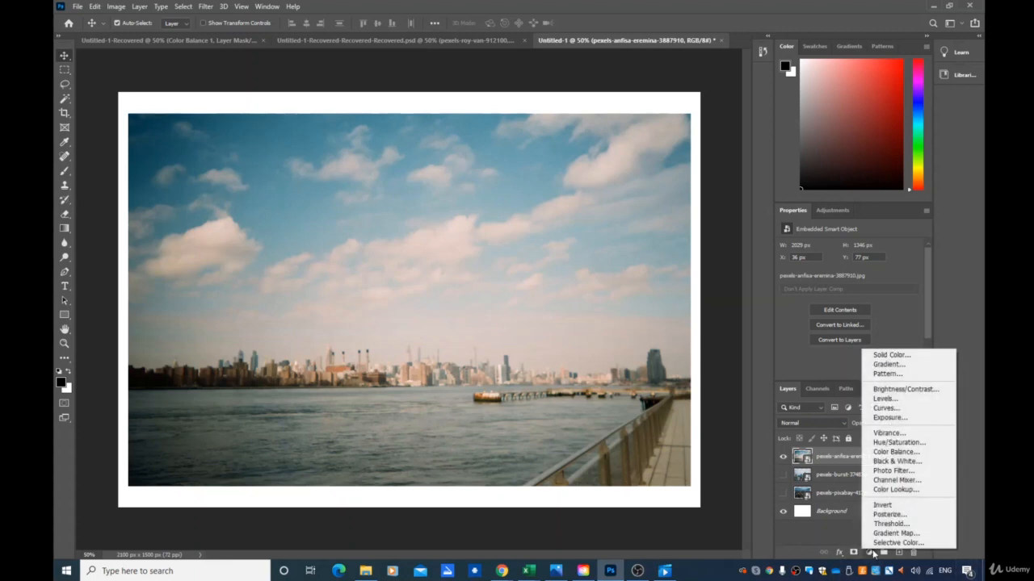
pyautogui.click(876, 407)
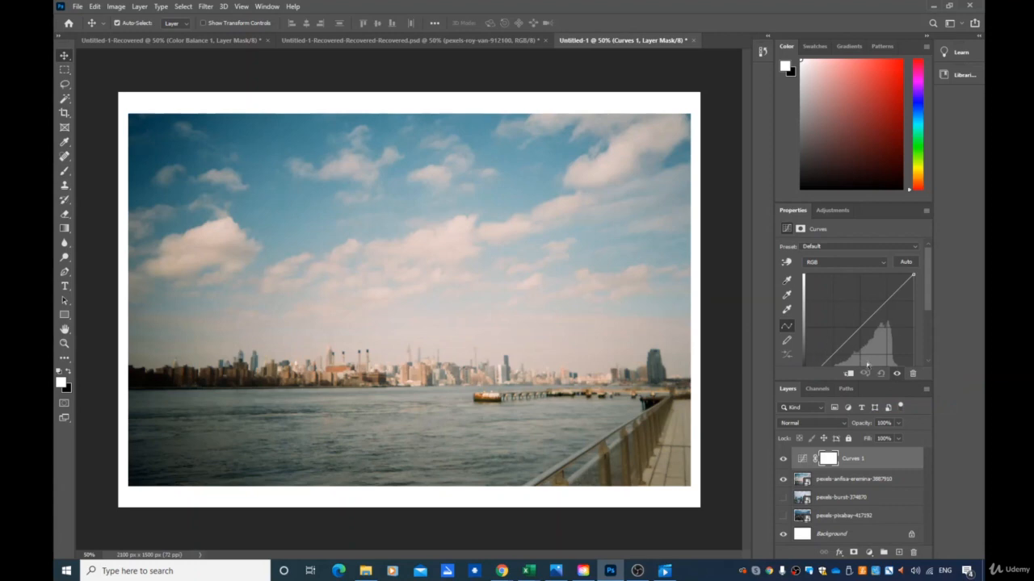
pyautogui.click(868, 555)
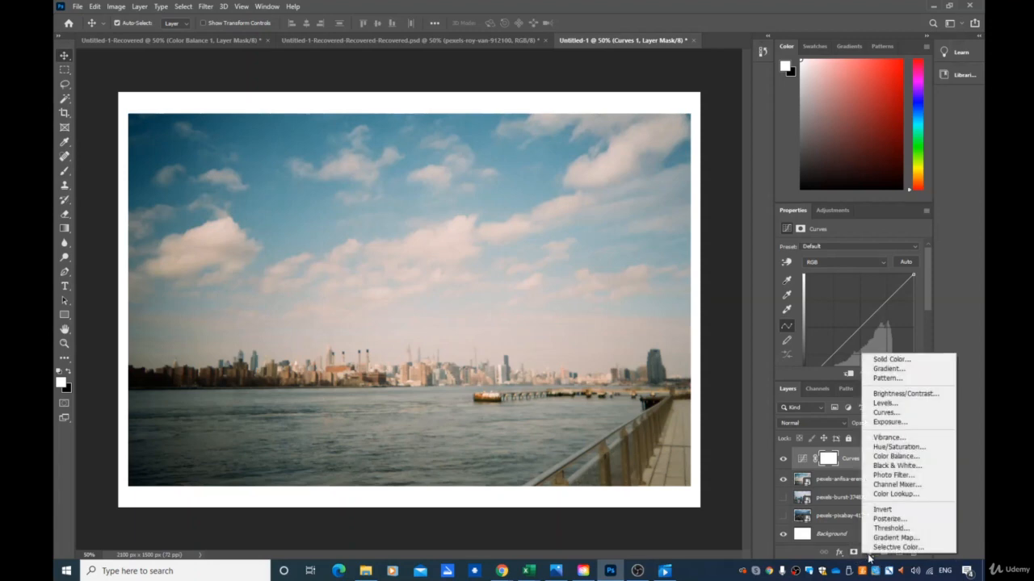
pyautogui.click(928, 457)
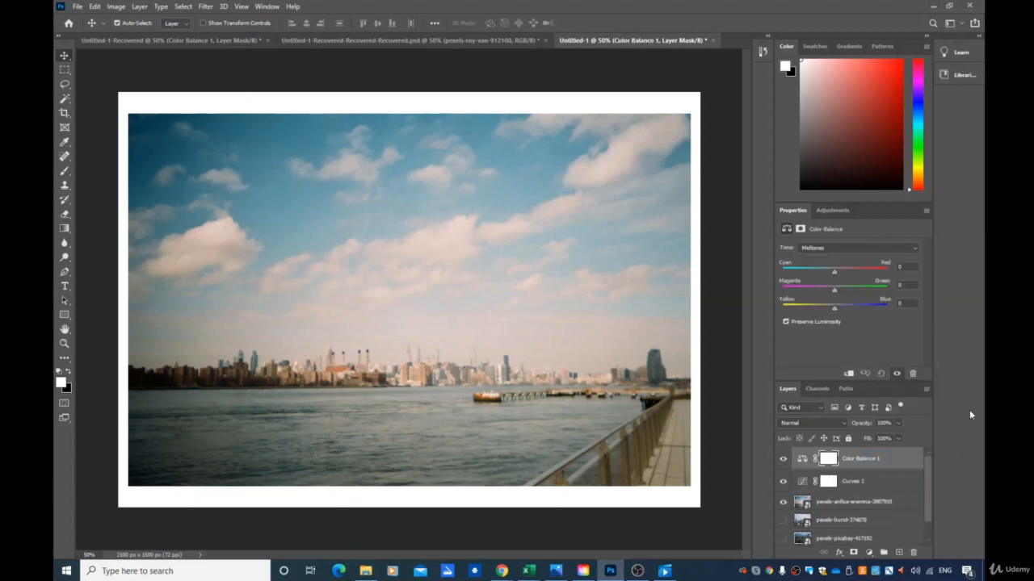
# - Apply Auto to the Curves adjustment and set its black point by sampling the dark shoreline buildings
pyautogui.click(839, 486)
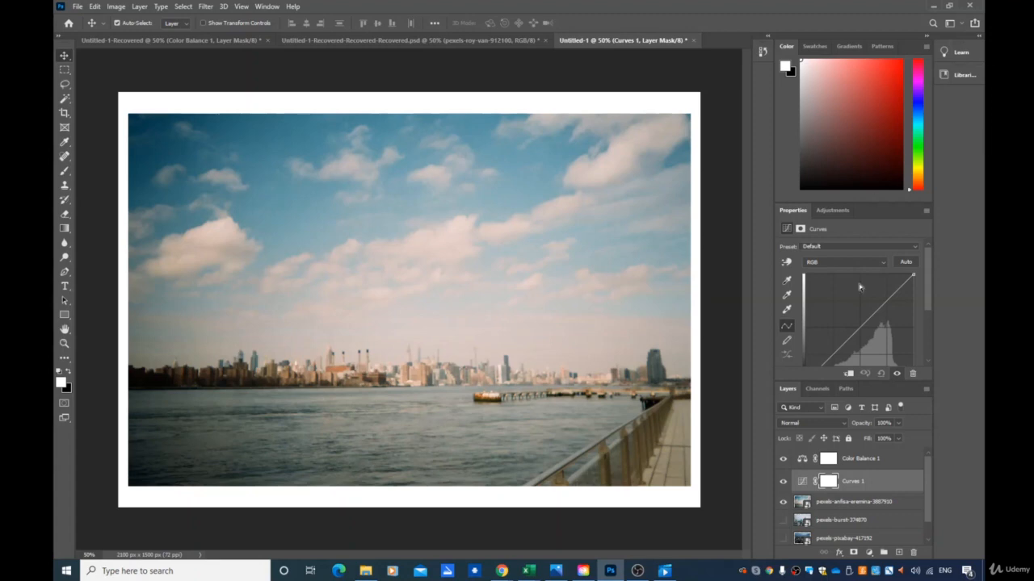
pyautogui.click(905, 263)
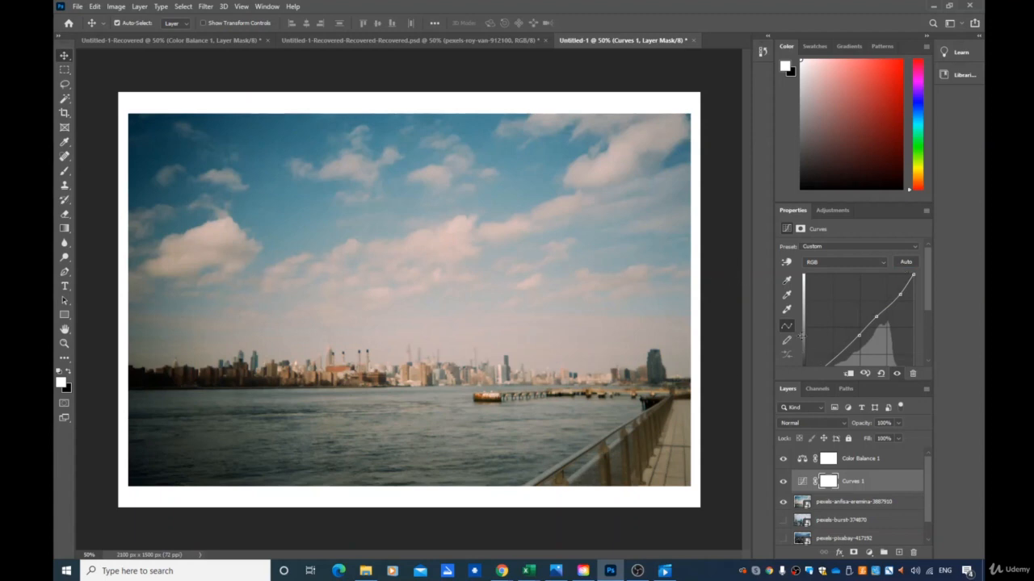
pyautogui.click(787, 281)
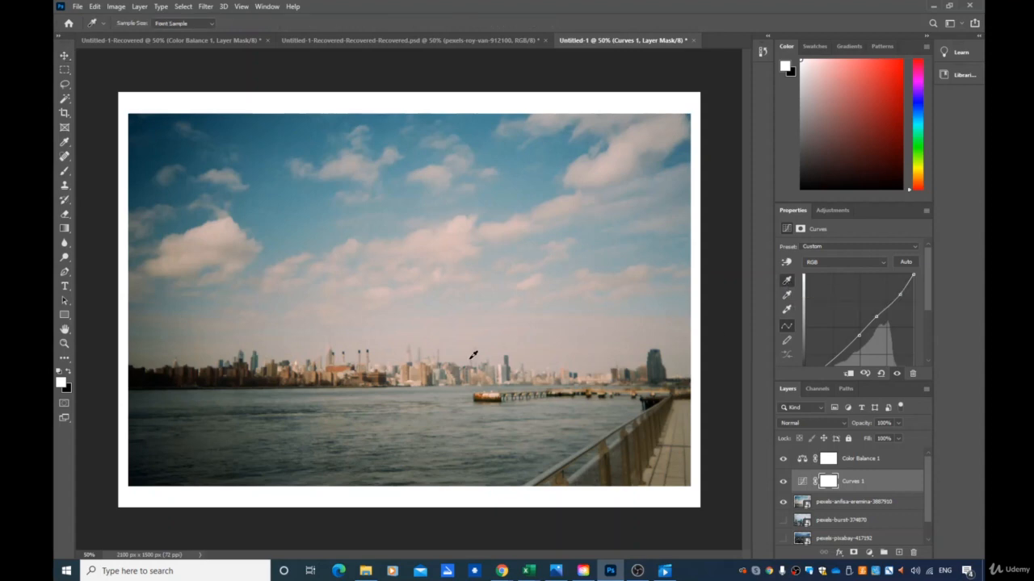
pyautogui.click(136, 368)
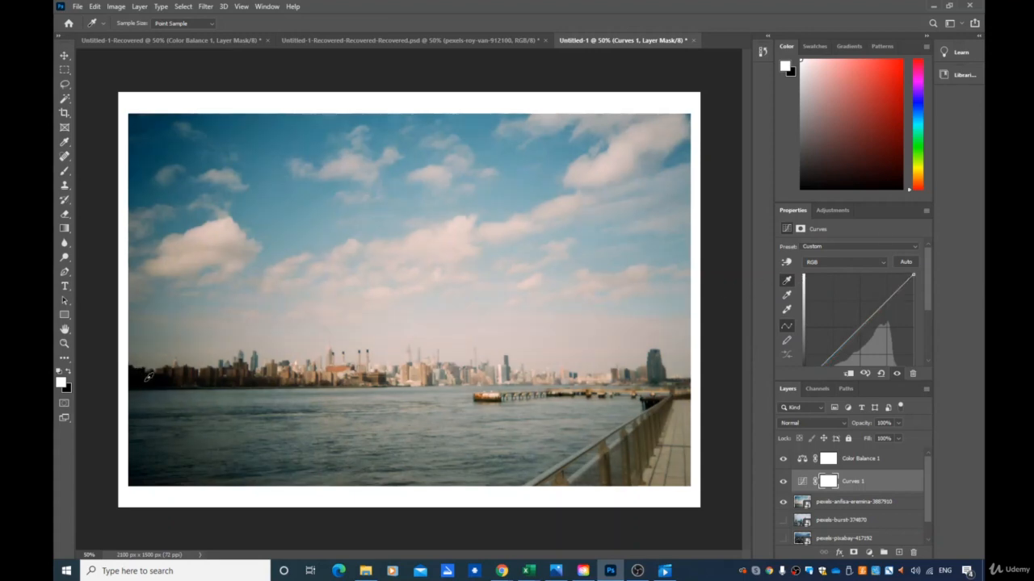
# - Set the Curves white point by sampling various spots across the photo, finishing on the clouds
pyautogui.click(787, 312)
pyautogui.click(612, 373)
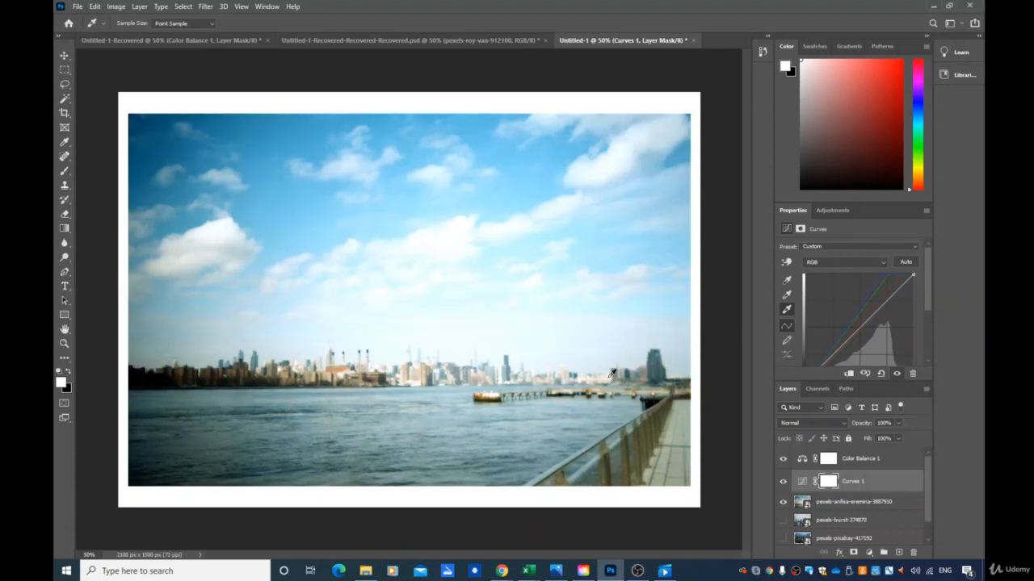
pyautogui.click(604, 375)
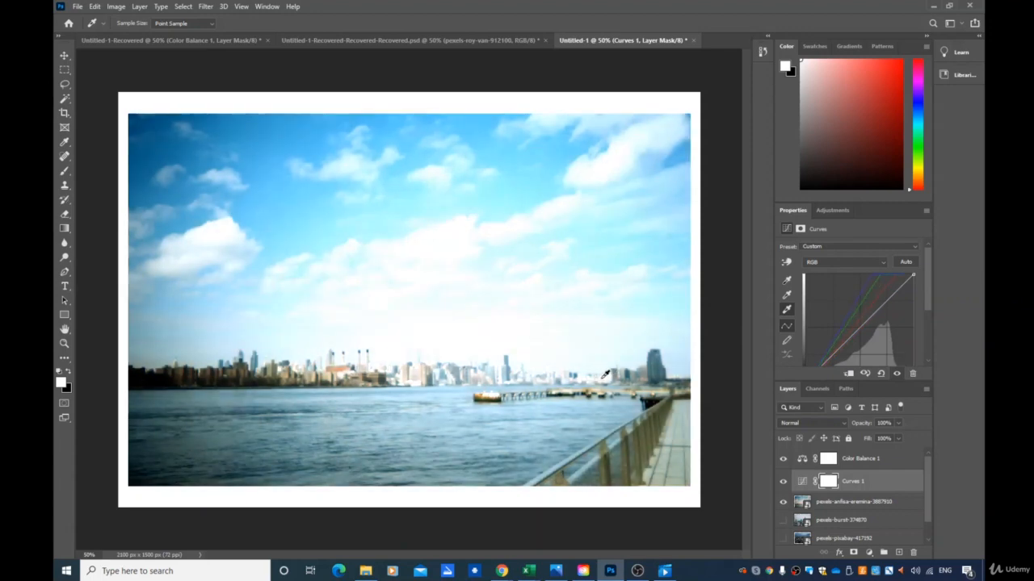
pyautogui.click(413, 381)
pyautogui.click(413, 386)
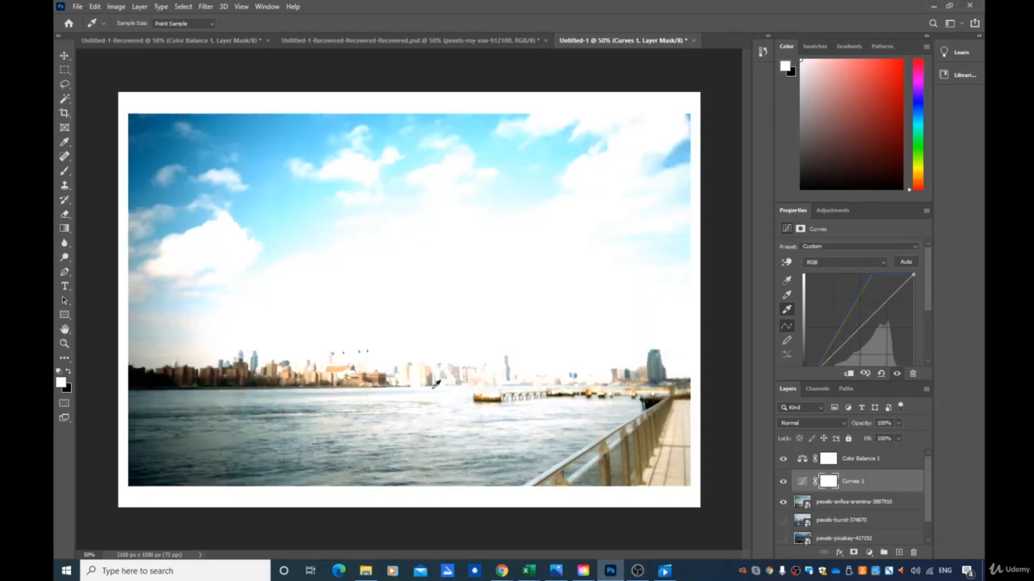
pyautogui.click(512, 407)
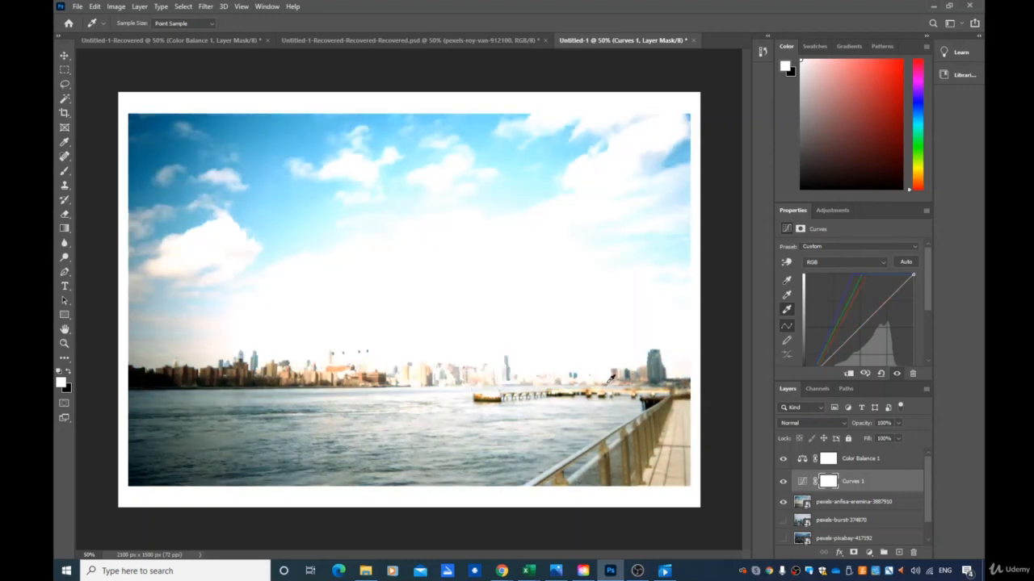
pyautogui.click(602, 381)
pyautogui.click(582, 383)
pyautogui.click(424, 386)
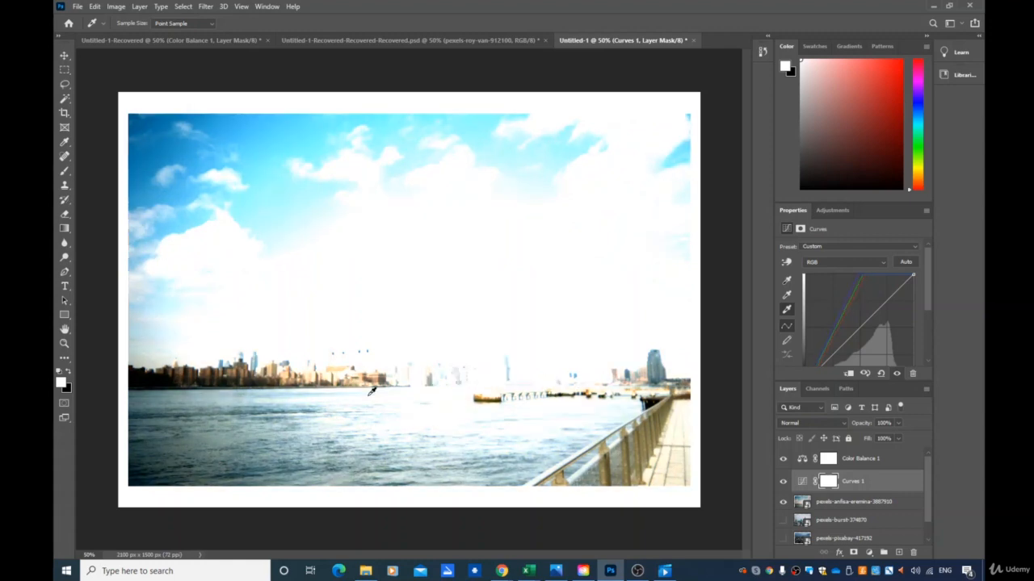
pyautogui.click(363, 417)
pyautogui.click(383, 445)
pyautogui.click(500, 440)
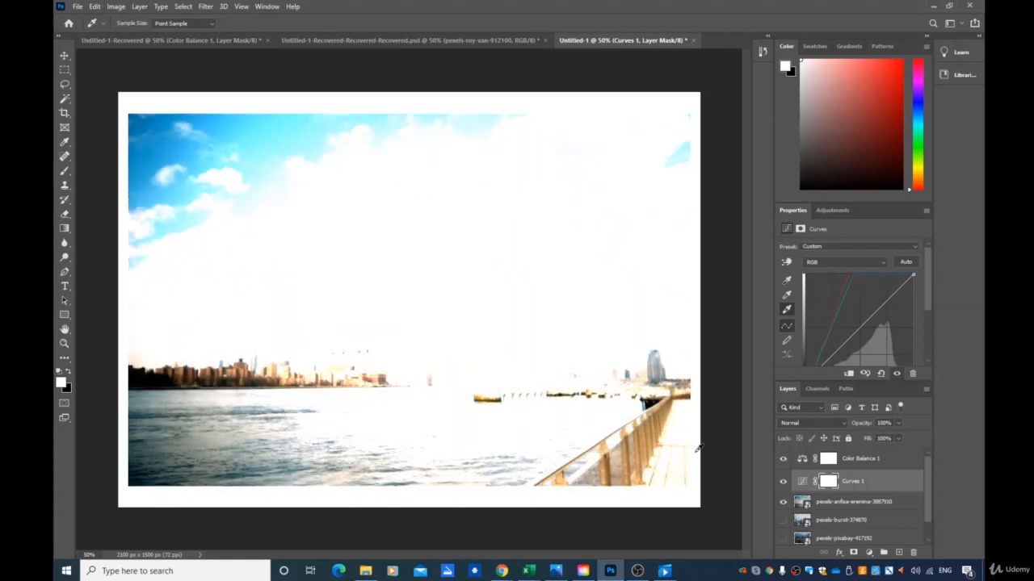
pyautogui.click(679, 448)
pyautogui.click(619, 379)
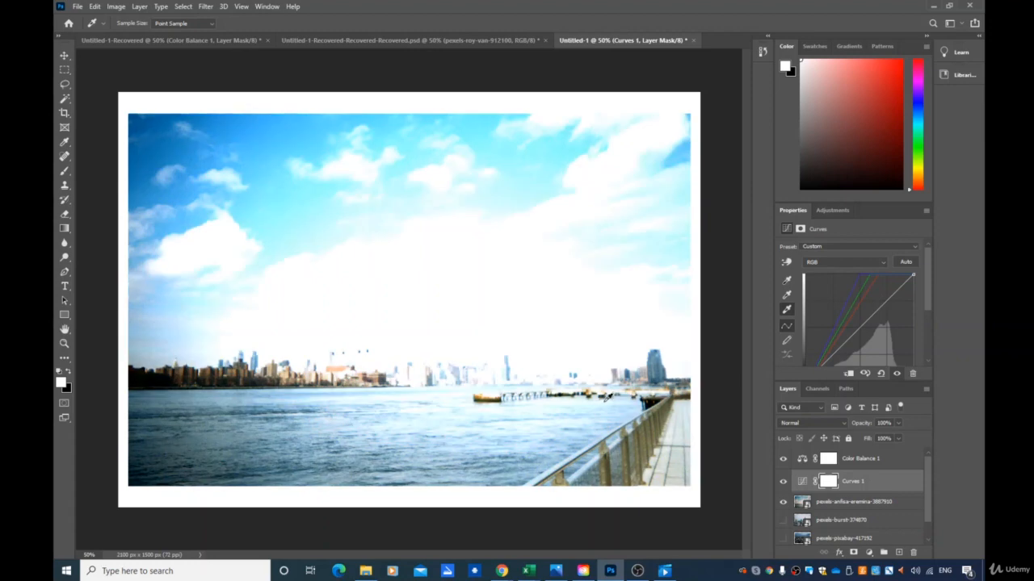
pyautogui.click(608, 395)
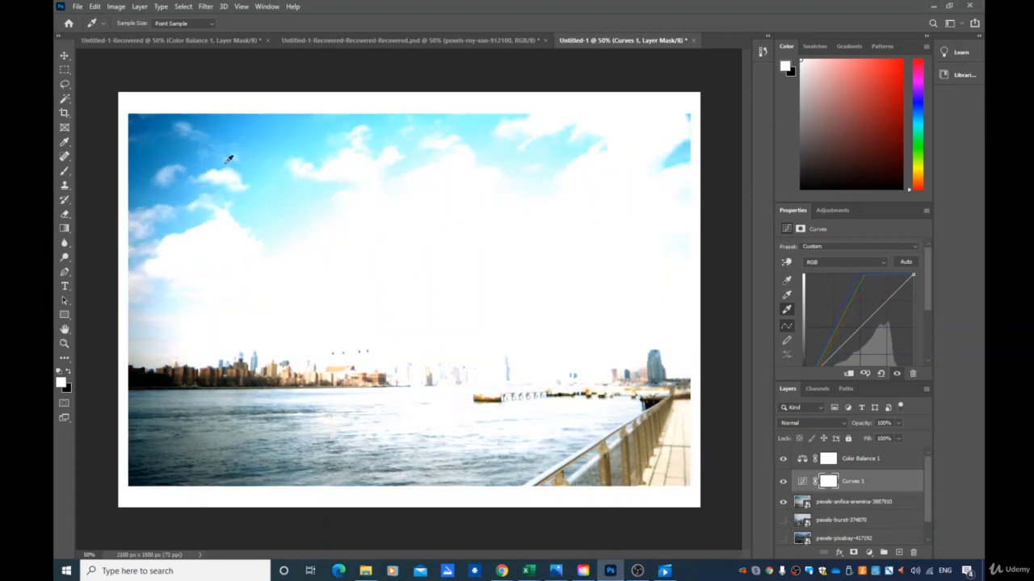
pyautogui.click(224, 174)
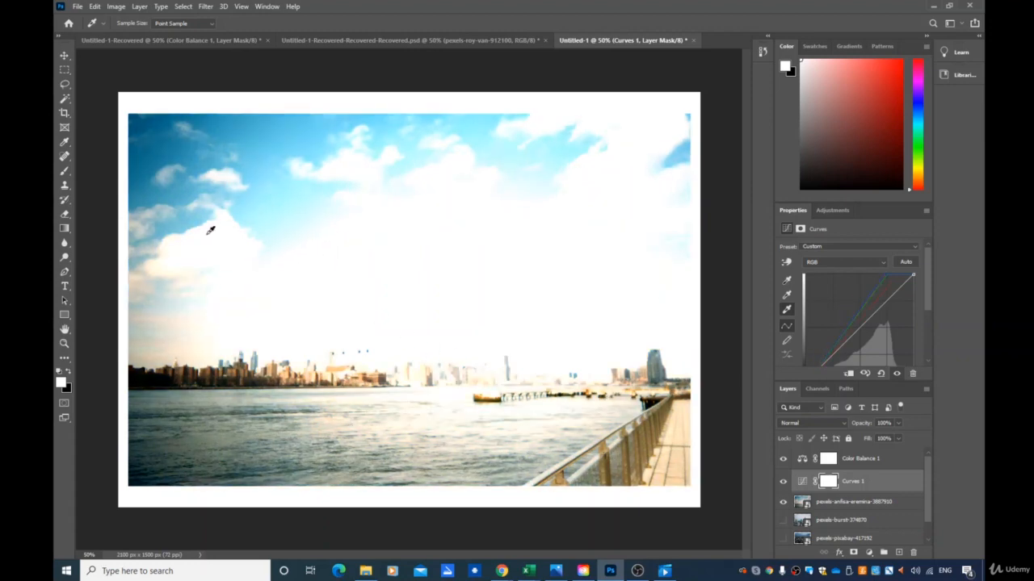
pyautogui.click(210, 232)
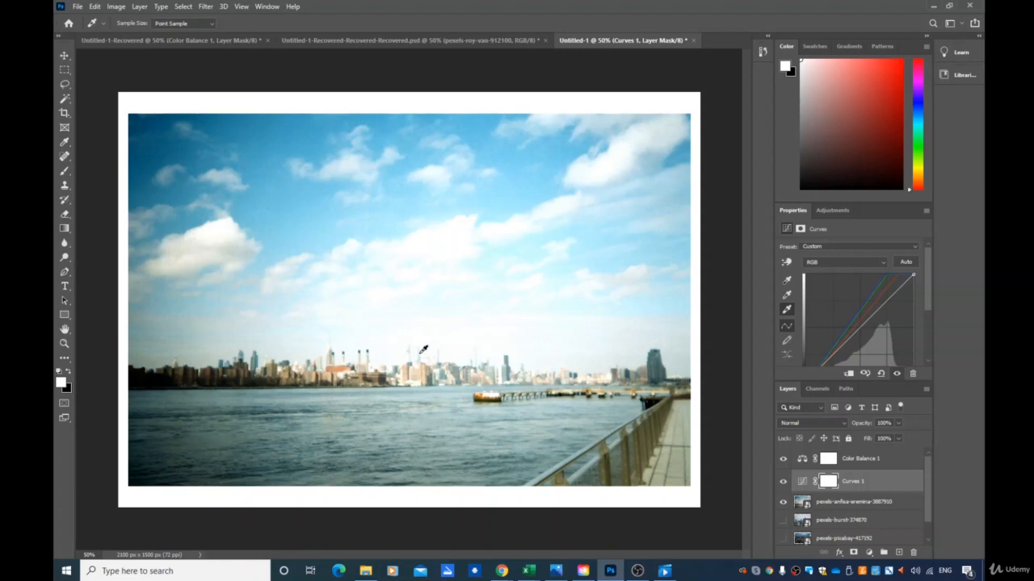
pyautogui.click(423, 350)
pyautogui.click(239, 369)
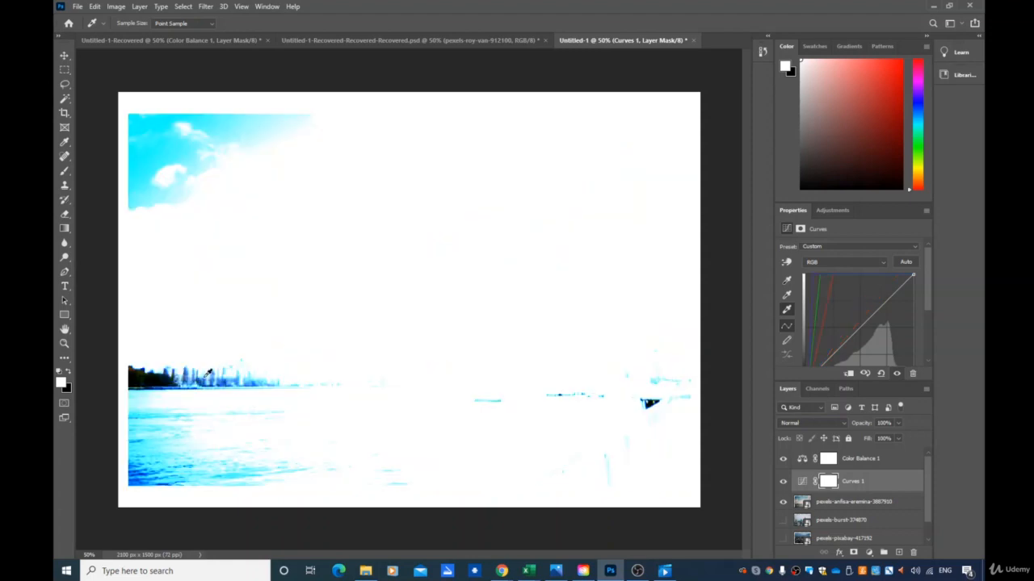
pyautogui.click(209, 373)
pyautogui.click(194, 374)
pyautogui.click(156, 381)
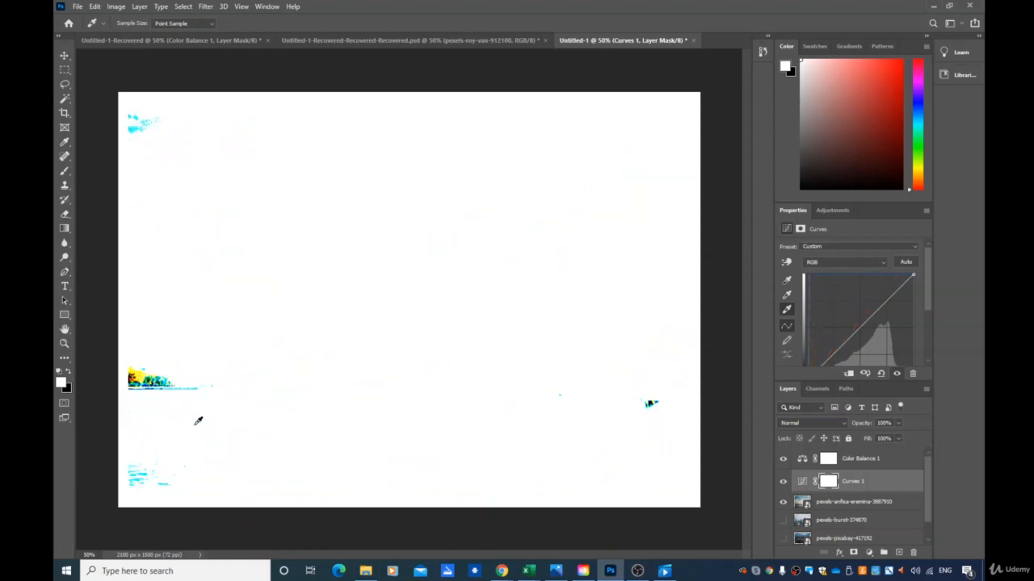
pyautogui.click(232, 423)
pyautogui.click(486, 444)
pyautogui.click(636, 406)
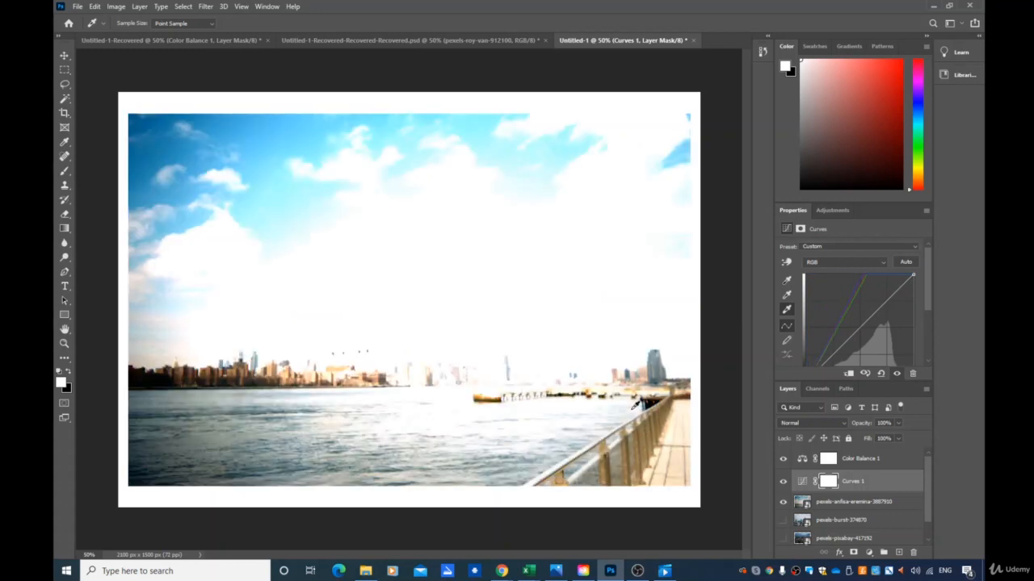
pyautogui.click(658, 357)
pyautogui.click(583, 381)
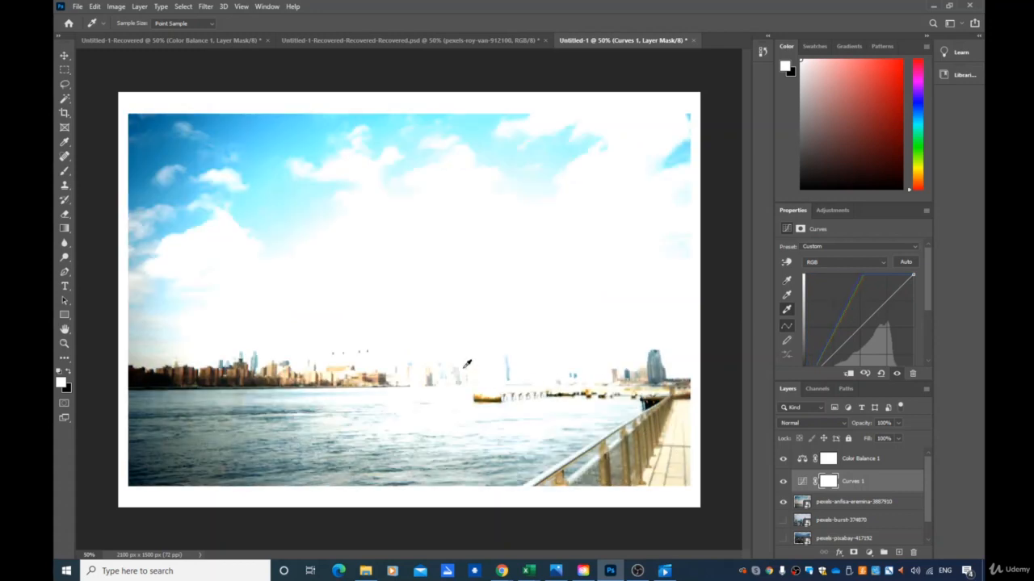
pyautogui.click(202, 244)
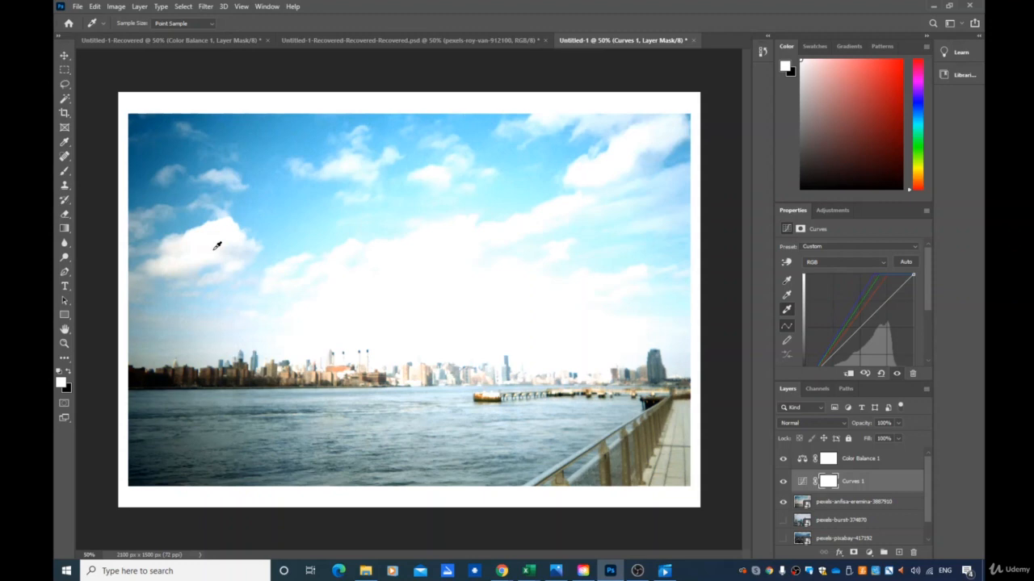
pyautogui.click(391, 278)
pyautogui.click(466, 219)
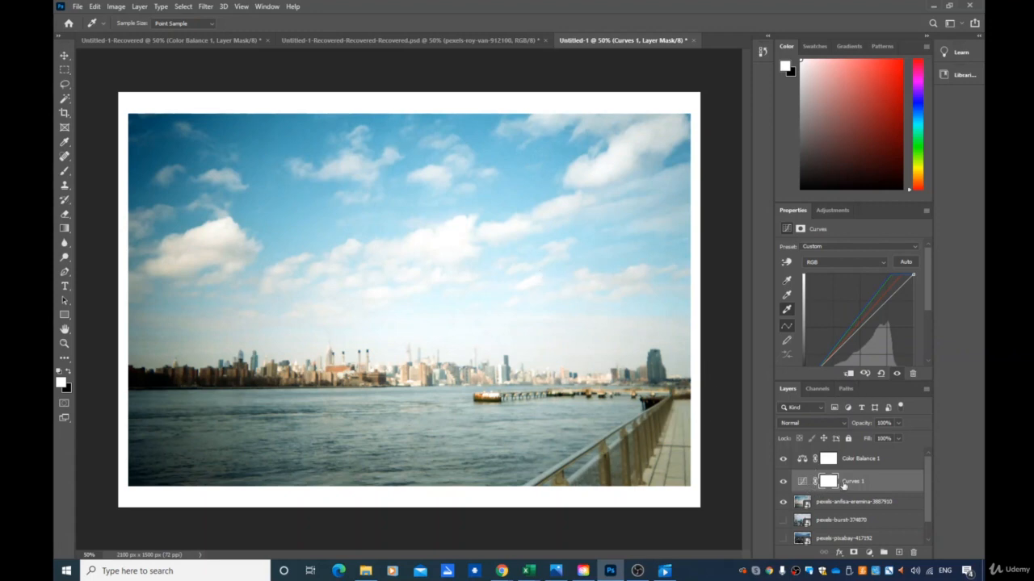
# - Pick the gray point eyedropper and switch the Curves channel to Red
pyautogui.click(786, 296)
pyautogui.click(831, 265)
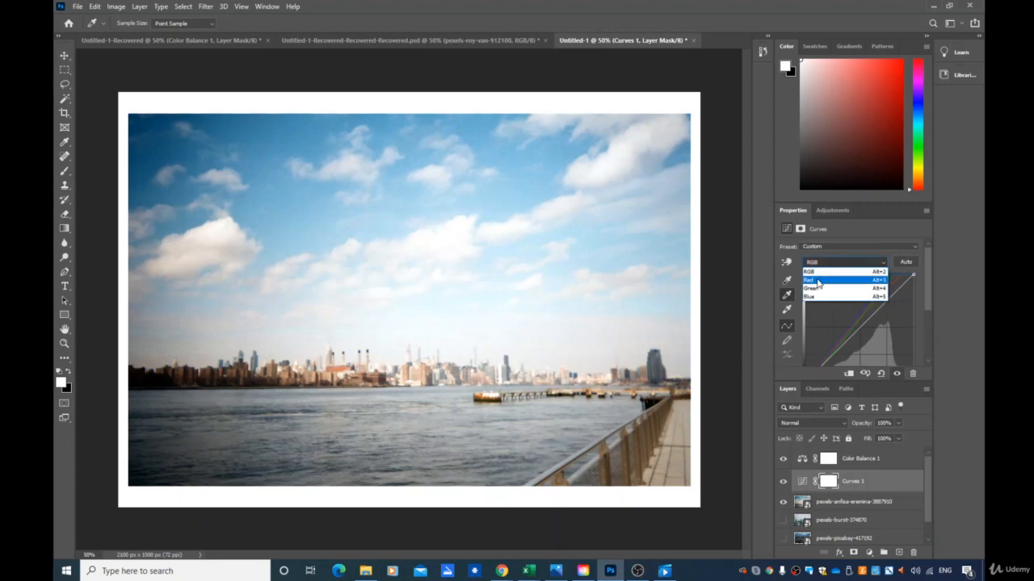
pyautogui.click(820, 280)
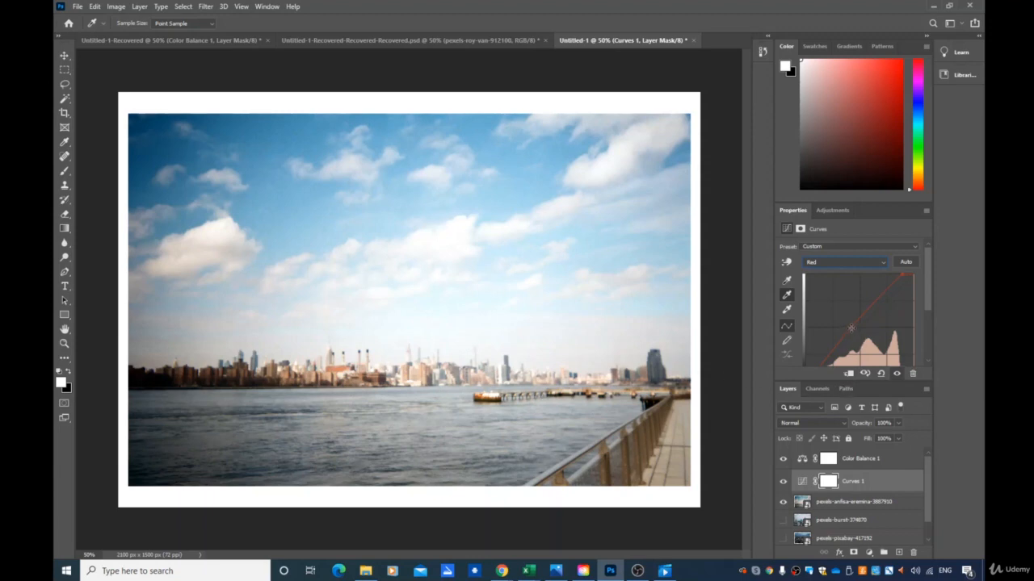
# - Lower the Red curve's midtones slightly, then switch the channel to Green and raise its midtones
pyautogui.moveTo(851, 328)
pyautogui.mouseDown()
pyautogui.moveTo(859, 375)
pyautogui.moveTo(849, 270)
pyautogui.moveTo(840, 285)
pyautogui.moveTo(838, 268)
pyautogui.moveTo(850, 340)
pyautogui.mouseUp()
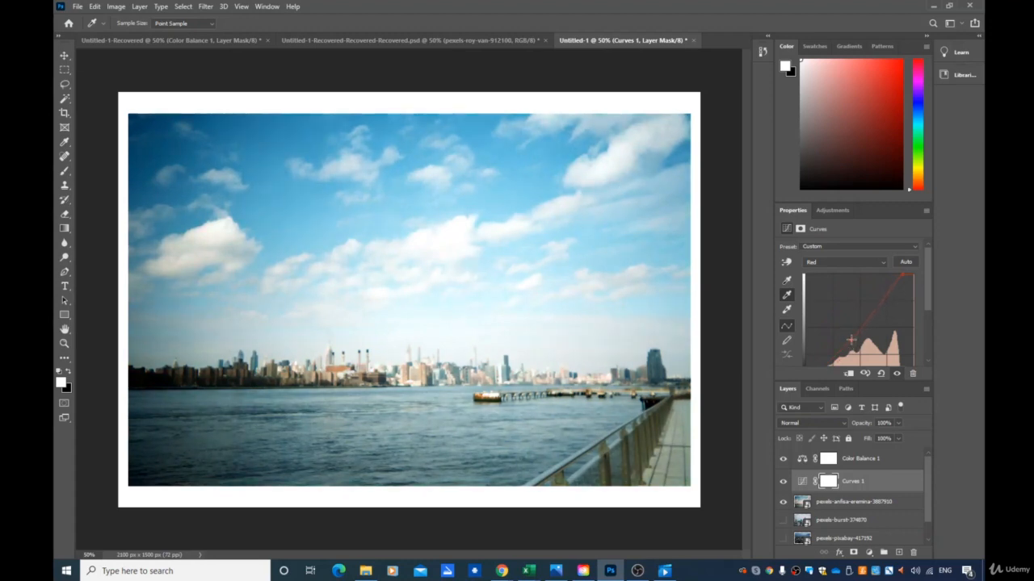
pyautogui.click(845, 267)
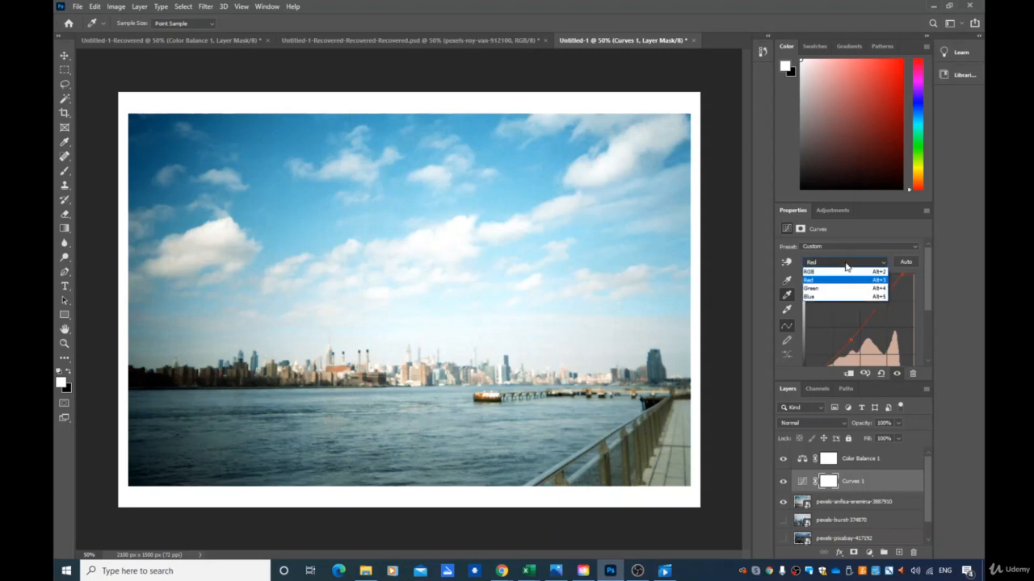
pyautogui.click(835, 283)
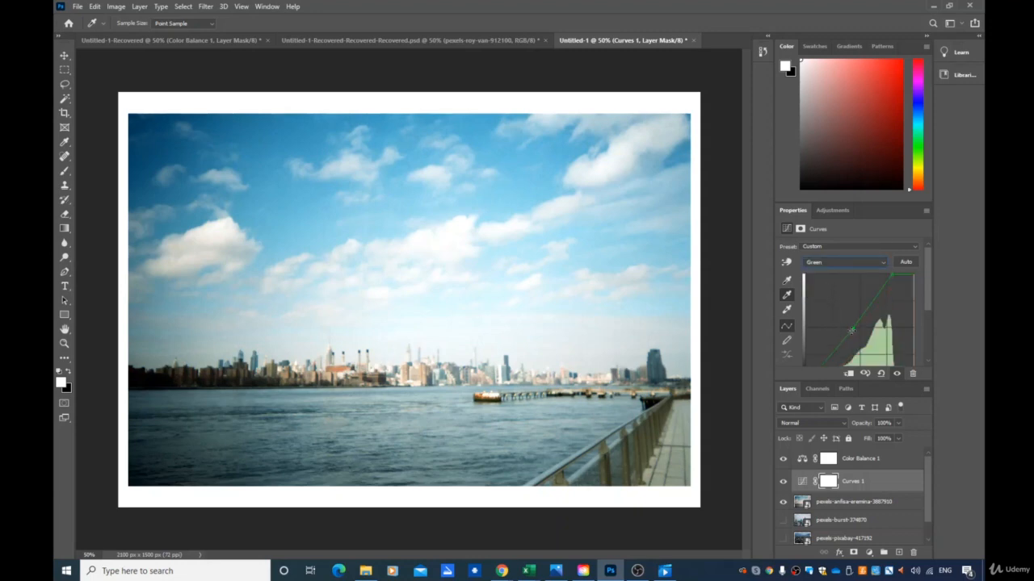
pyautogui.moveTo(852, 327)
pyautogui.mouseDown()
pyautogui.moveTo(845, 312)
pyautogui.moveTo(858, 331)
pyautogui.mouseUp()
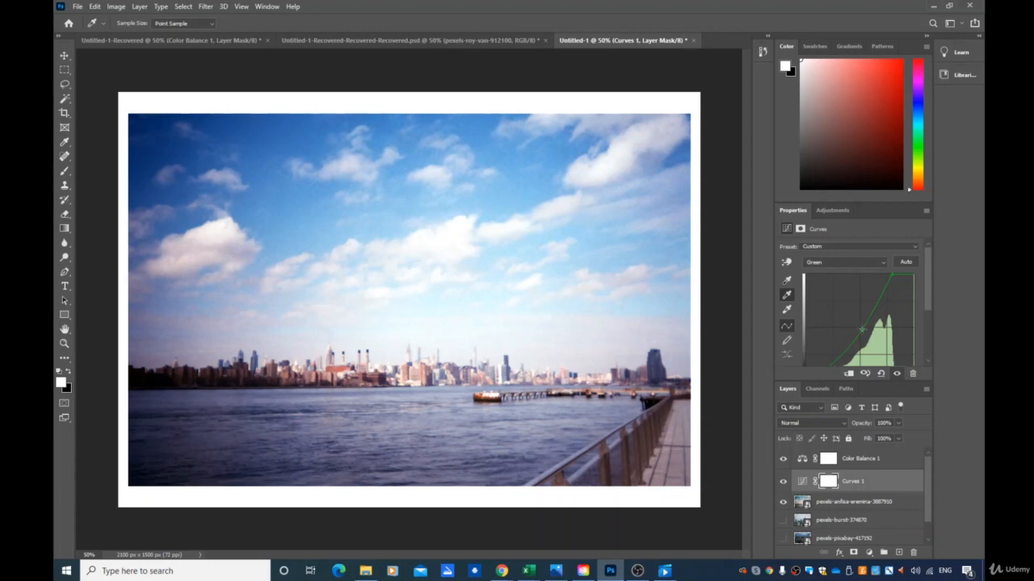
# - Switch the Curves channel to Blue and pull its midtones down to warm the photo
pyautogui.click(832, 260)
pyautogui.click(814, 297)
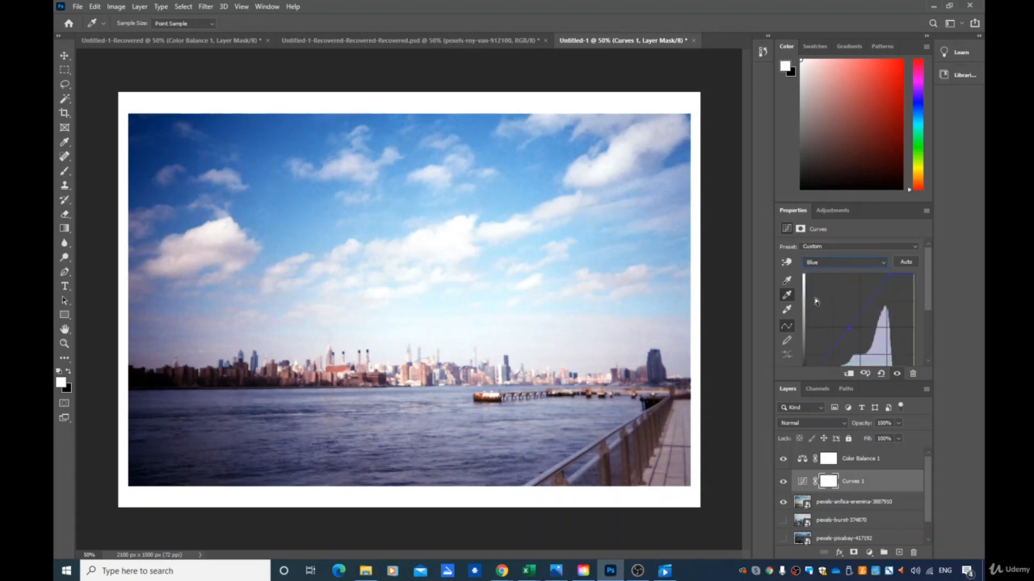
pyautogui.moveTo(854, 329)
pyautogui.mouseDown()
pyautogui.moveTo(829, 308)
pyautogui.moveTo(845, 321)
pyautogui.mouseUp()
pyautogui.moveTo(852, 325); pyautogui.dragTo(860, 343)
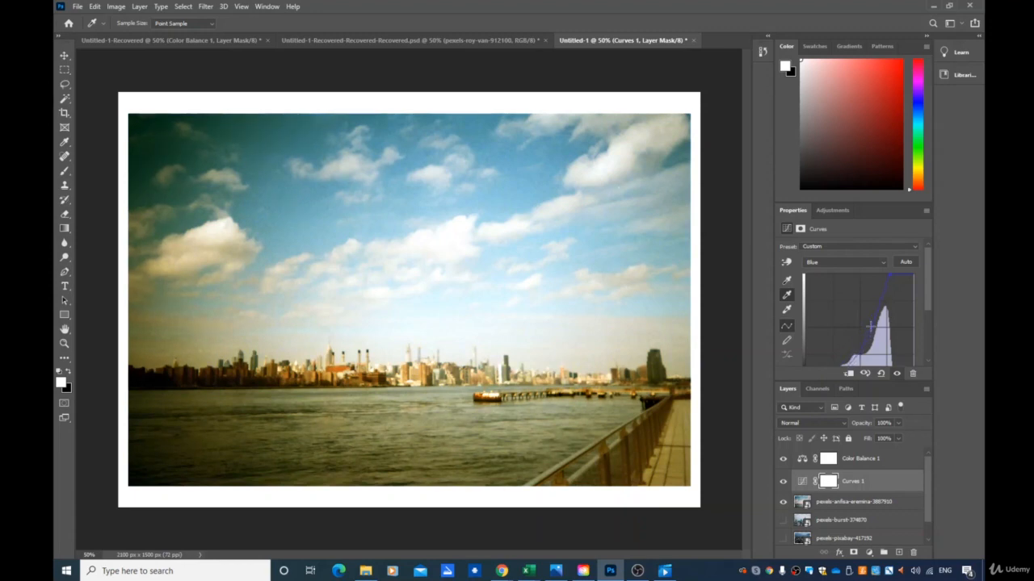
pyautogui.moveTo(858, 327); pyautogui.dragTo(855, 326)
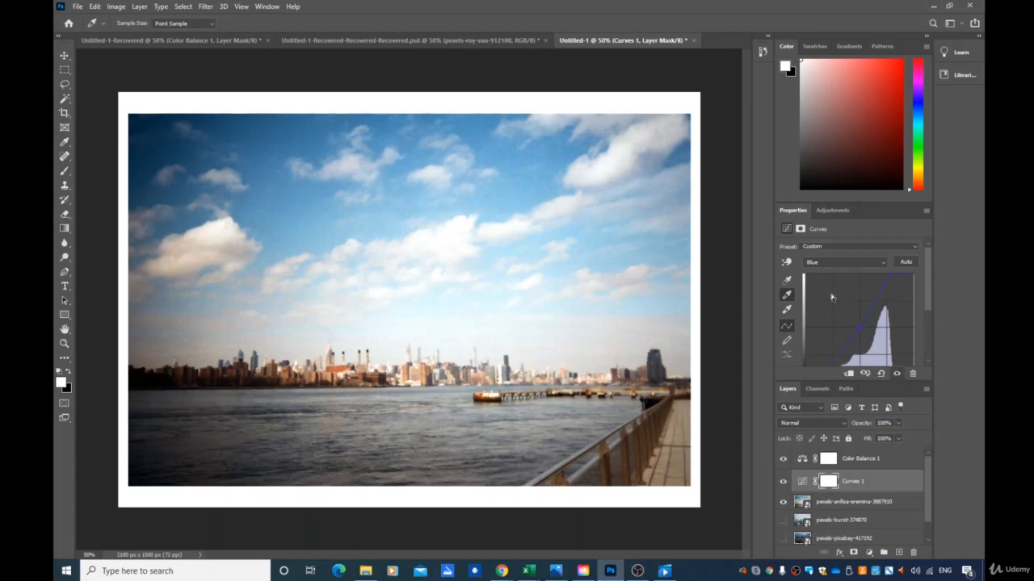
# - Select the Color Balance layer and set midtones Cyan–Red to -38 and Yellow–Blue to +26
pyautogui.press('v')
pyautogui.click(910, 463)
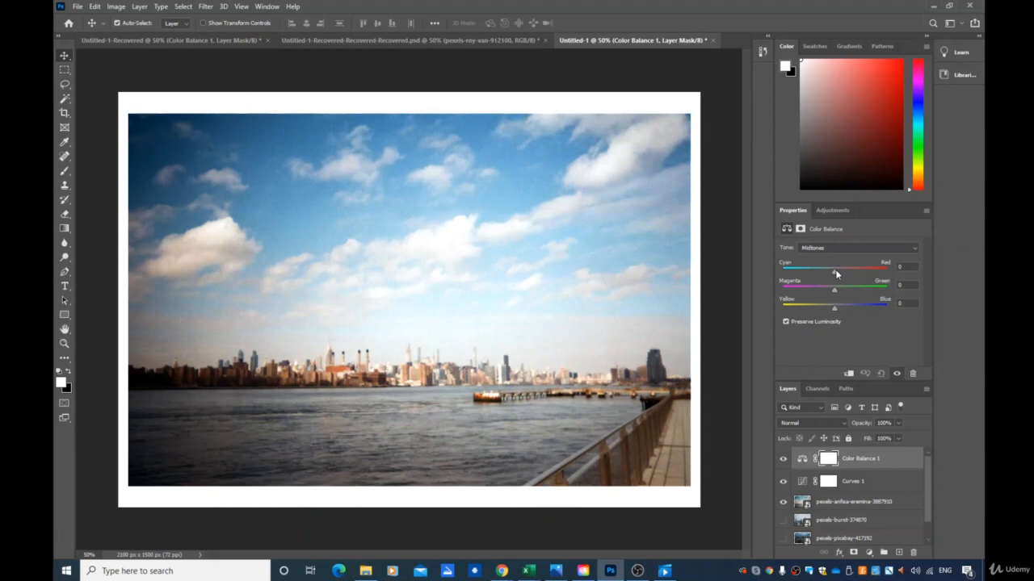
pyautogui.moveTo(837, 275)
pyautogui.mouseDown()
pyautogui.moveTo(885, 272)
pyautogui.moveTo(766, 270)
pyautogui.moveTo(829, 274)
pyautogui.mouseUp()
pyautogui.moveTo(832, 274); pyautogui.dragTo(827, 275)
pyautogui.moveTo(811, 274); pyautogui.dragTo(814, 274)
pyautogui.moveTo(834, 311)
pyautogui.mouseDown()
pyautogui.moveTo(823, 311)
pyautogui.moveTo(849, 314)
pyautogui.mouseUp()
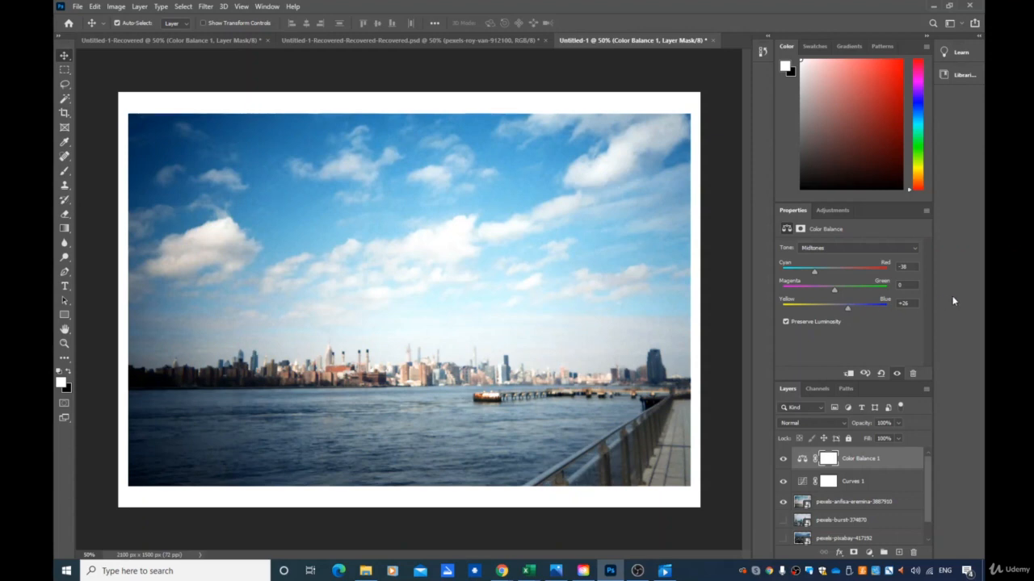
# - Toggle the Curves and Color Balance layers off and on to compare the correction
pyautogui.click(784, 482)
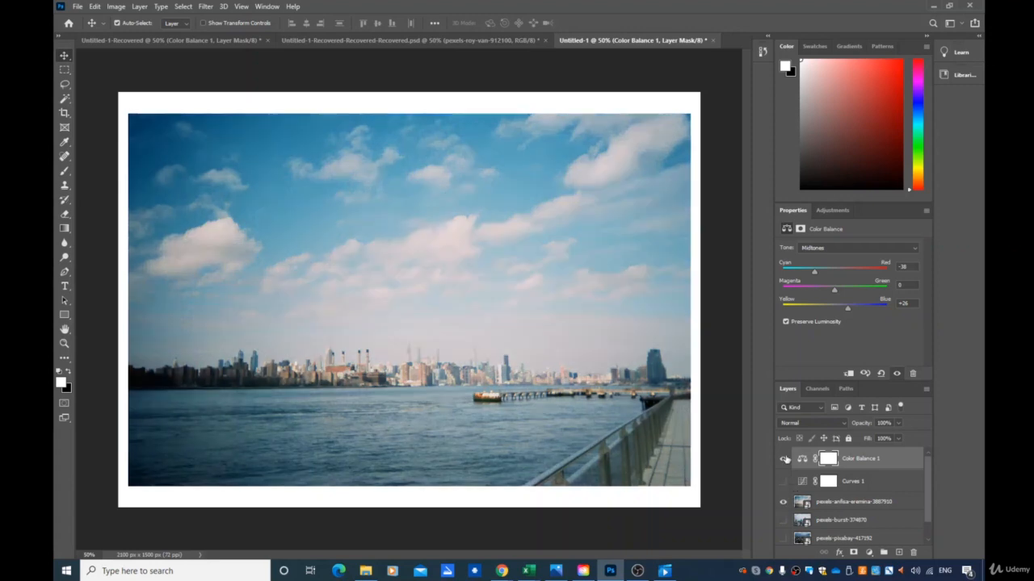
pyautogui.click(784, 458)
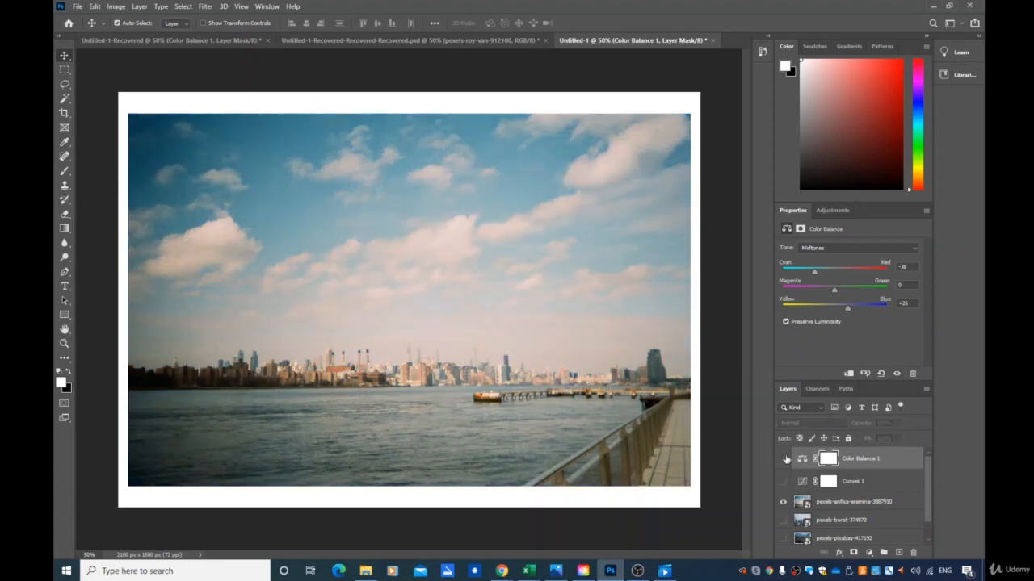
pyautogui.click(784, 459)
pyautogui.click(783, 482)
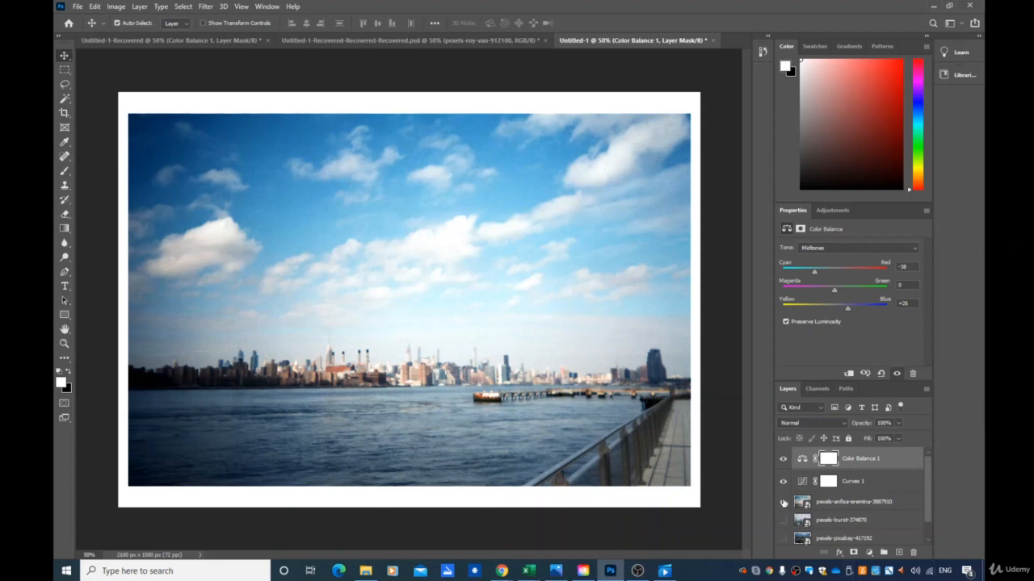
# - Move the Toronto skyline photo layer to the top and hide the other photo and adjustment layers
pyautogui.moveTo(828, 527); pyautogui.dragTo(840, 457)
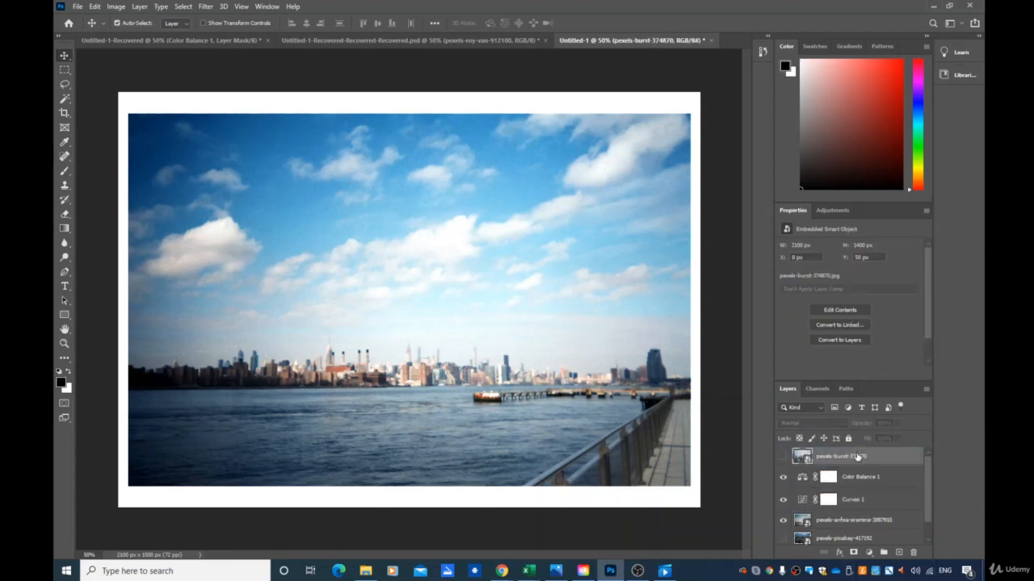
pyautogui.click(783, 521)
pyautogui.click(782, 478)
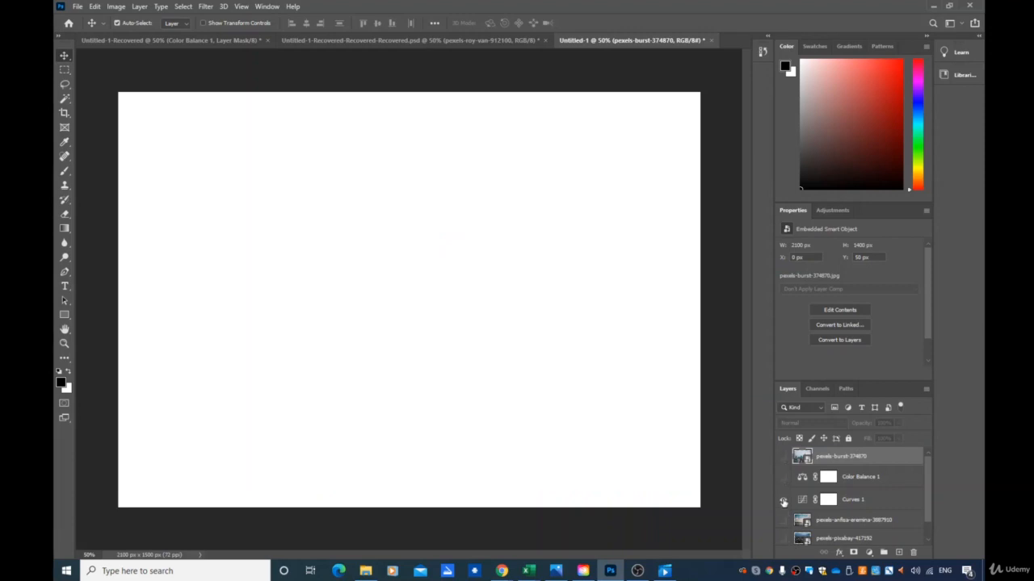
pyautogui.click(783, 500)
pyautogui.click(784, 458)
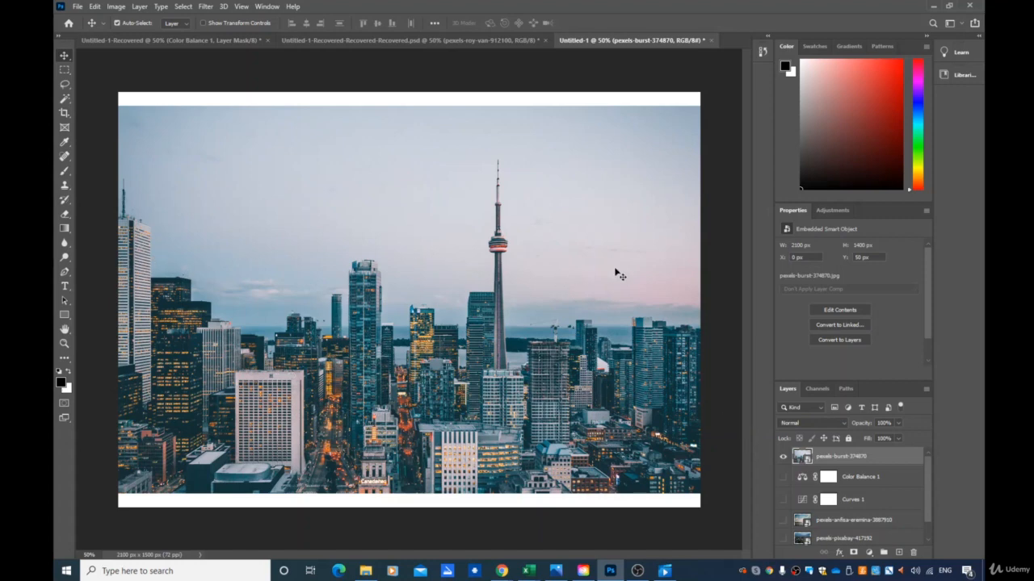
# - Add a layer mask to the Toronto photo, then add Curves and Color Balance adjustment layers above it
pyautogui.click(852, 554)
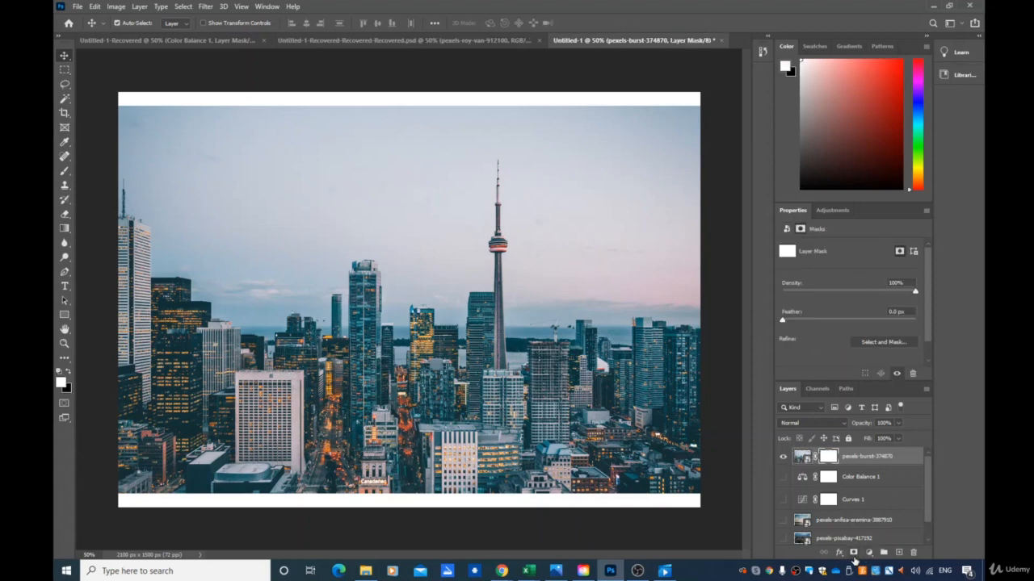
pyautogui.click(870, 553)
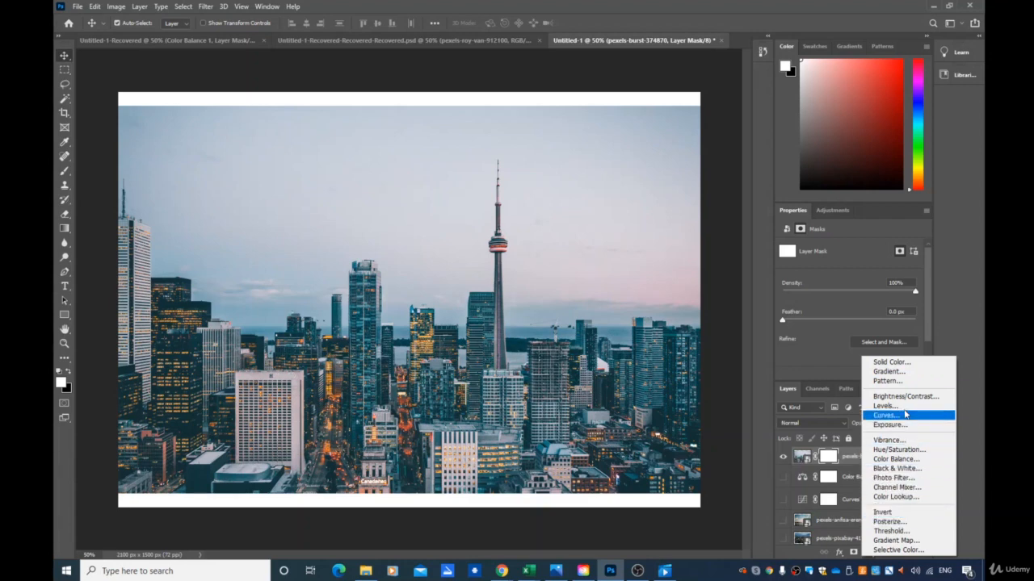
pyautogui.click(897, 415)
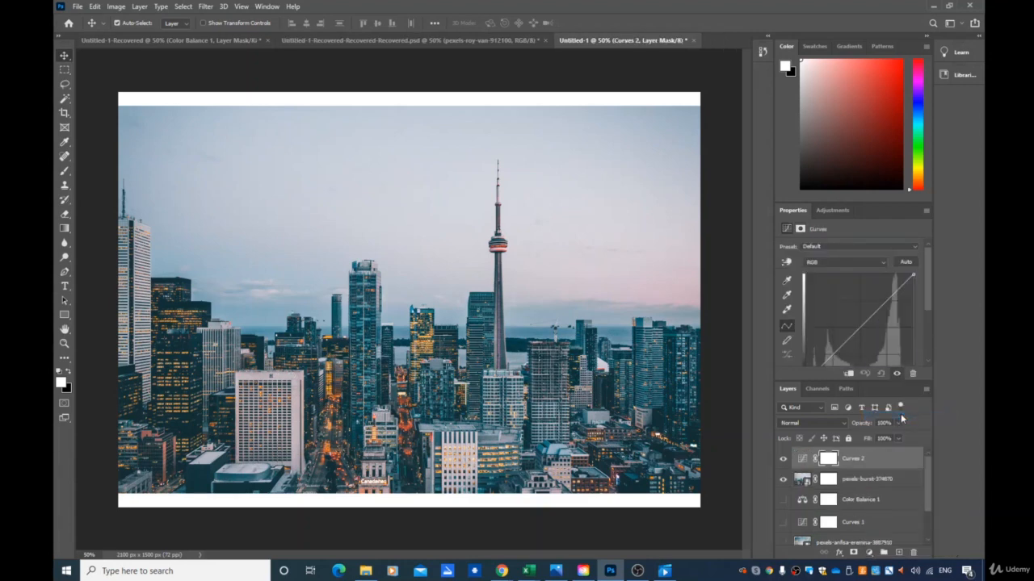
pyautogui.click(869, 552)
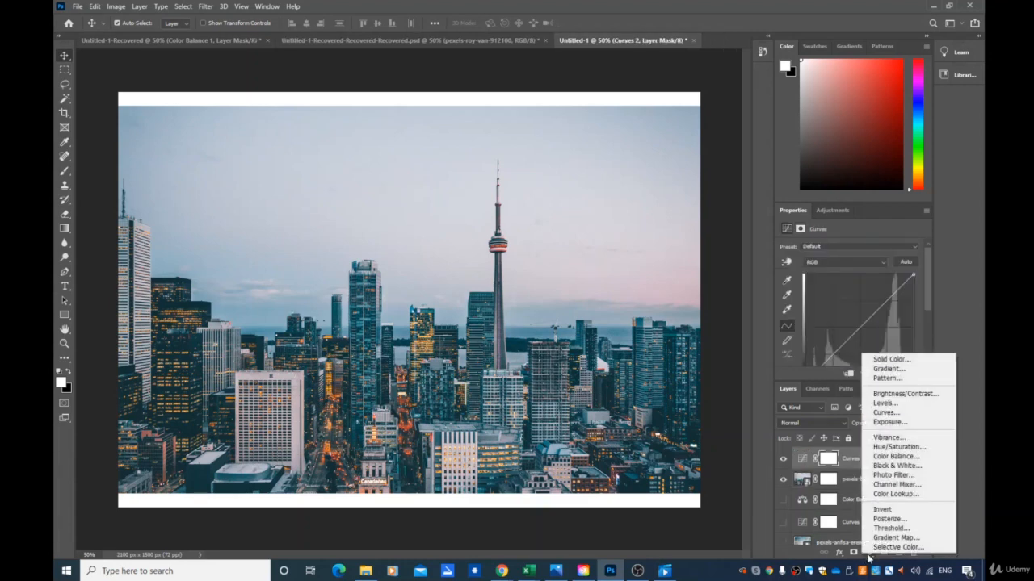
pyautogui.click(913, 458)
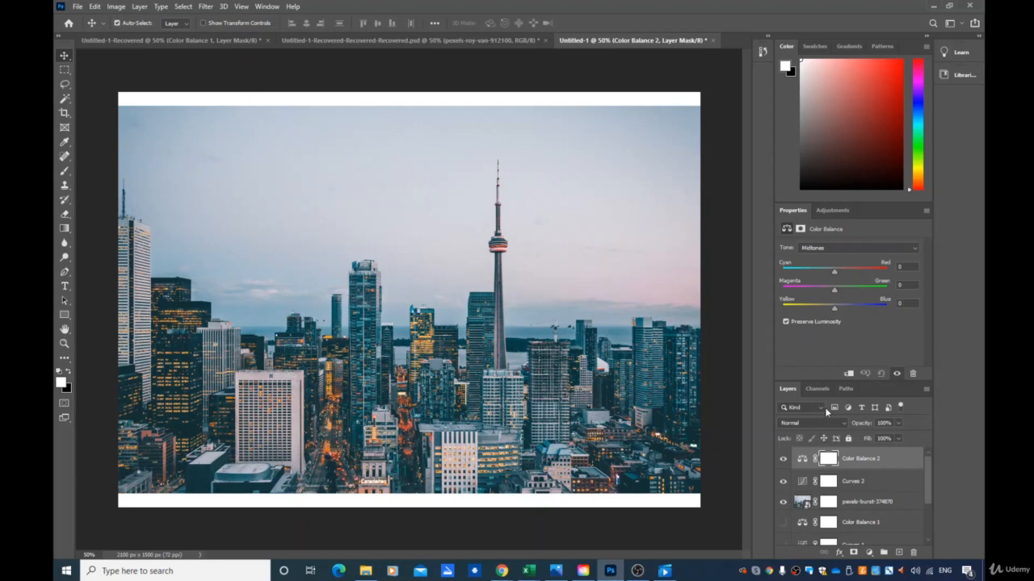
# - Apply Auto to the new Curves 2 adjustment and set its black point by sampling a dark building at lower left
pyautogui.click(826, 481)
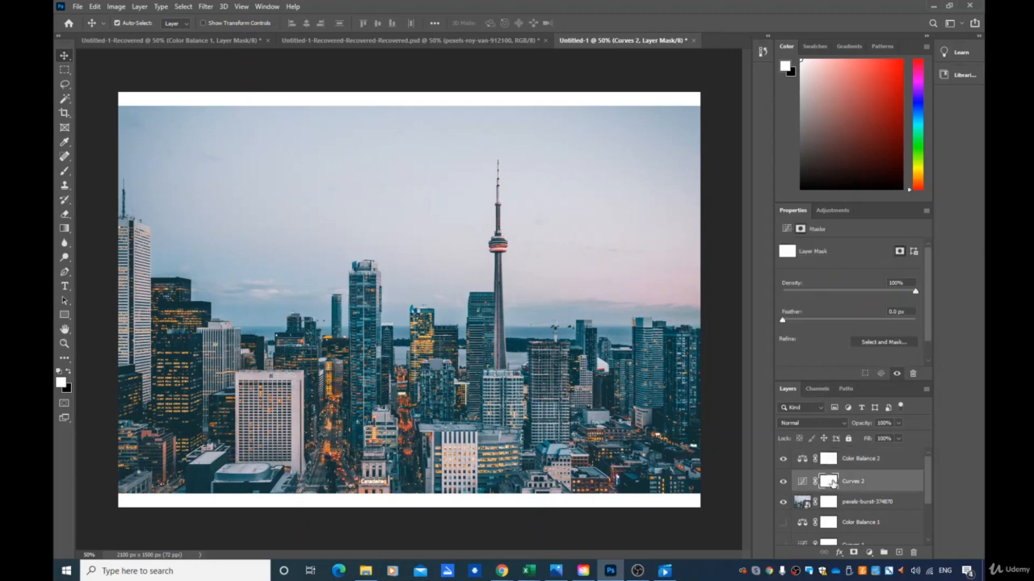
pyautogui.click(824, 209)
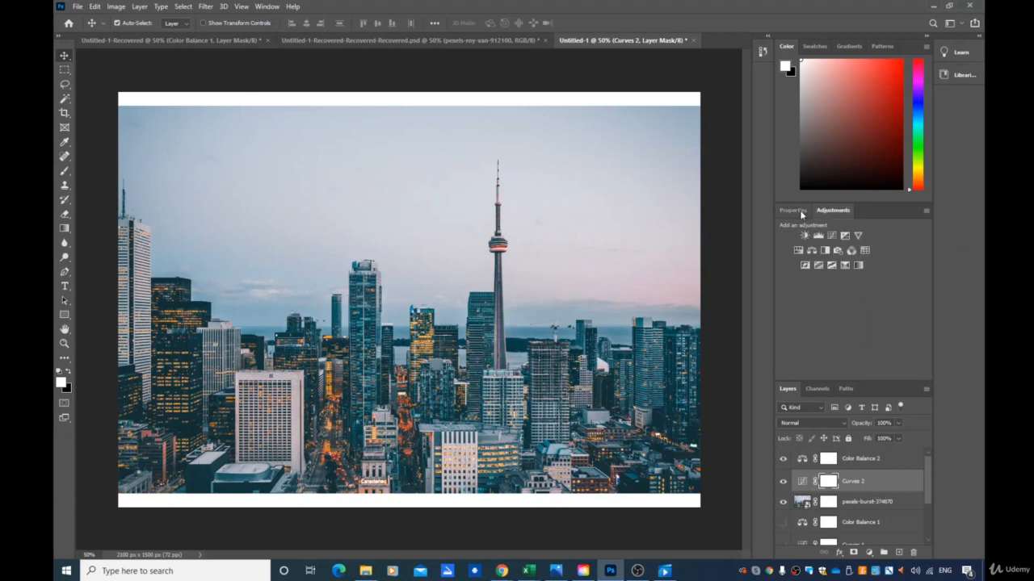
pyautogui.click(796, 211)
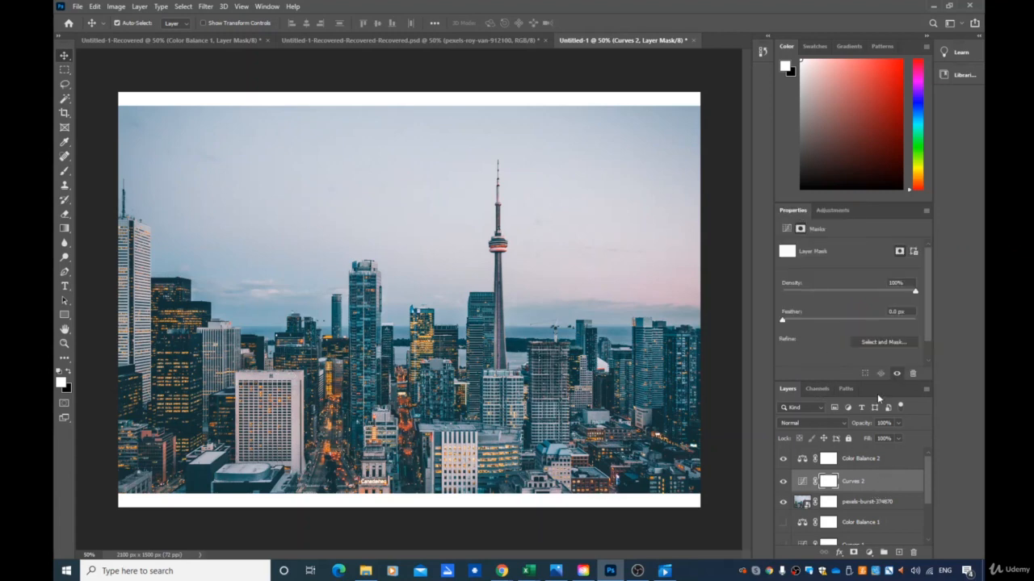
pyautogui.doubleClick(851, 484)
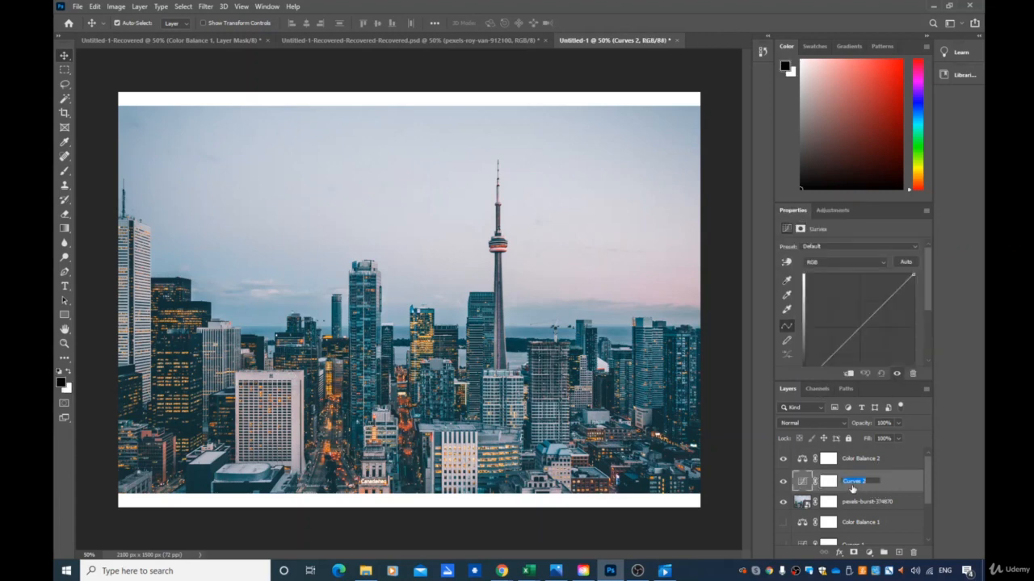
pyautogui.press('Return')
pyautogui.click(906, 262)
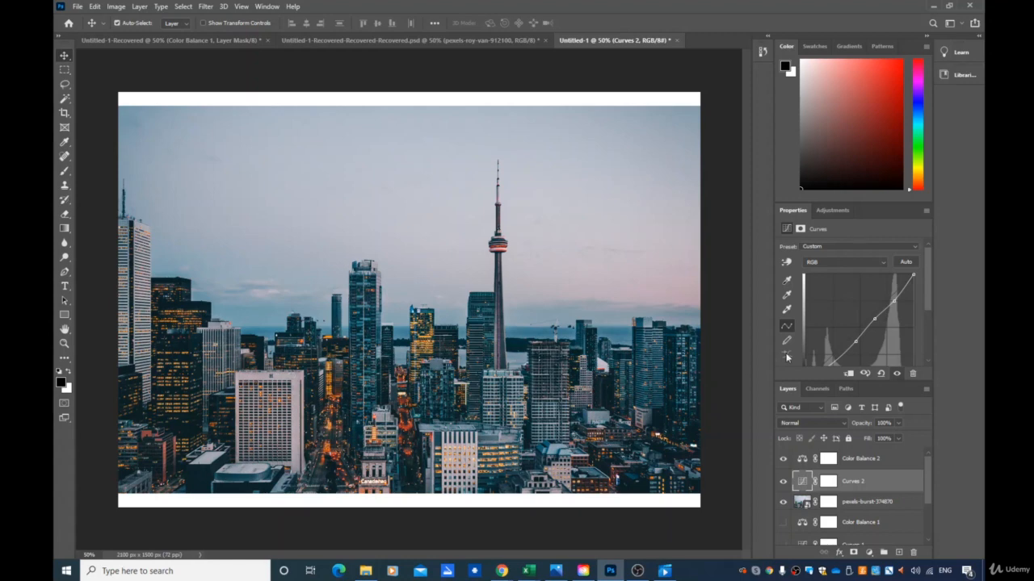
pyautogui.click(787, 281)
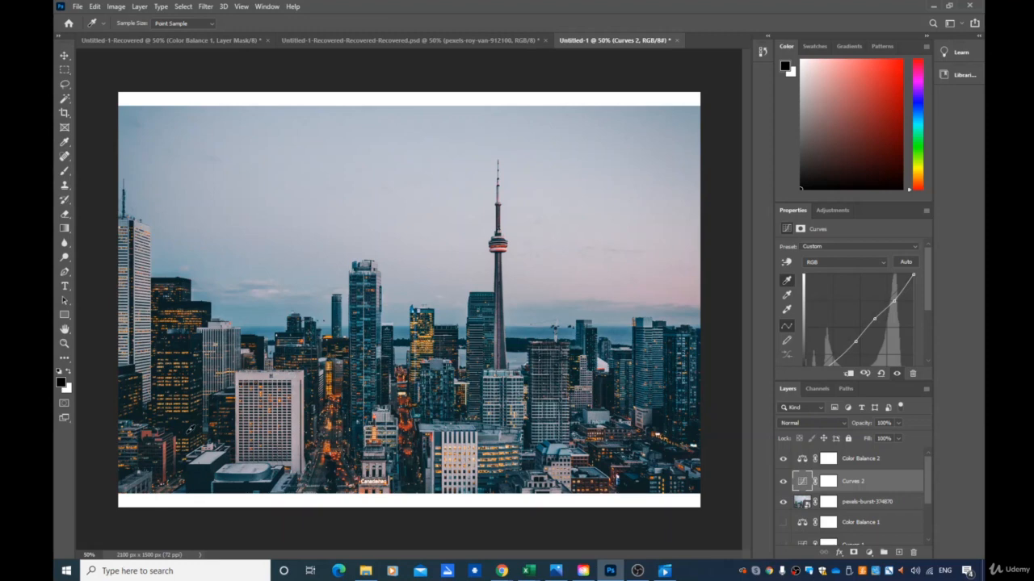
pyautogui.click(192, 427)
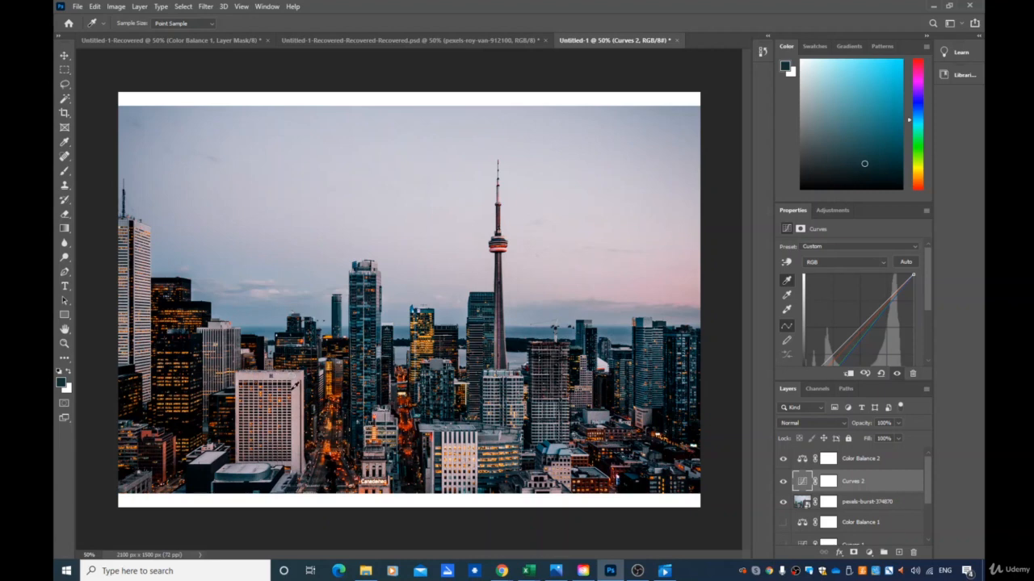
# - Set the Curves 2 white point by sampling various sky spots, finishing on a white building at the bottom
pyautogui.click(787, 310)
pyautogui.click(263, 291)
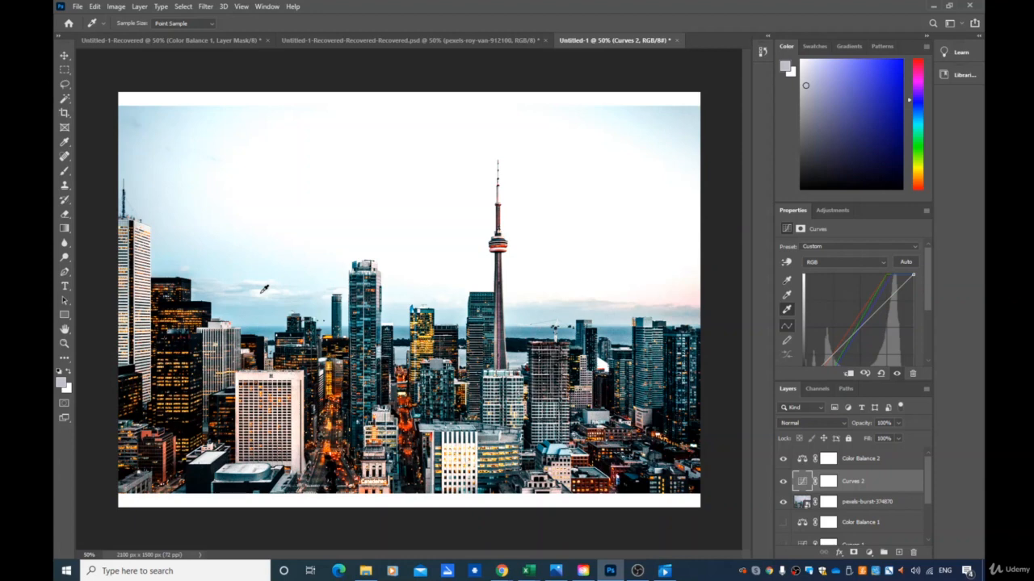
pyautogui.click(281, 287)
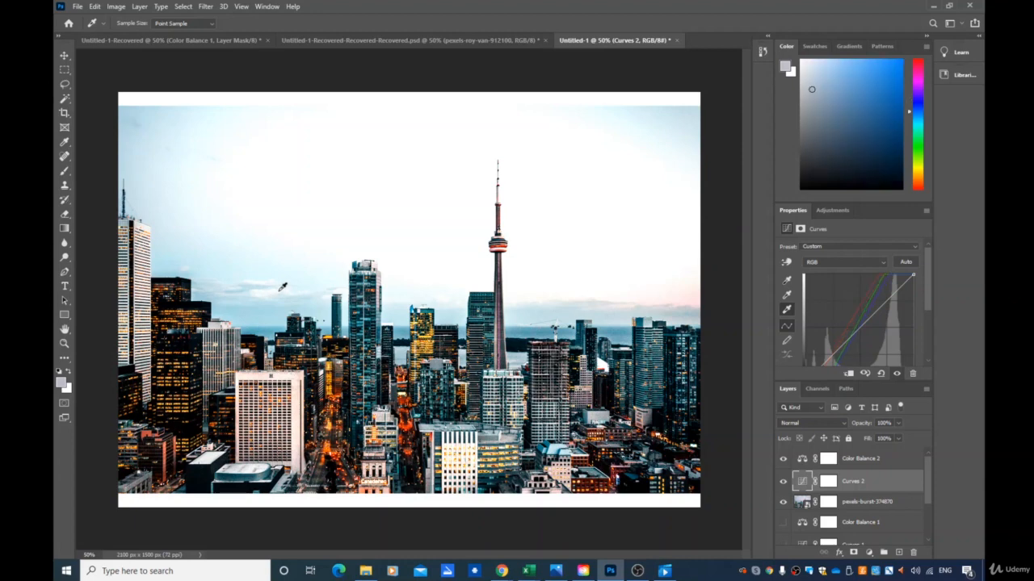
pyautogui.click(258, 292)
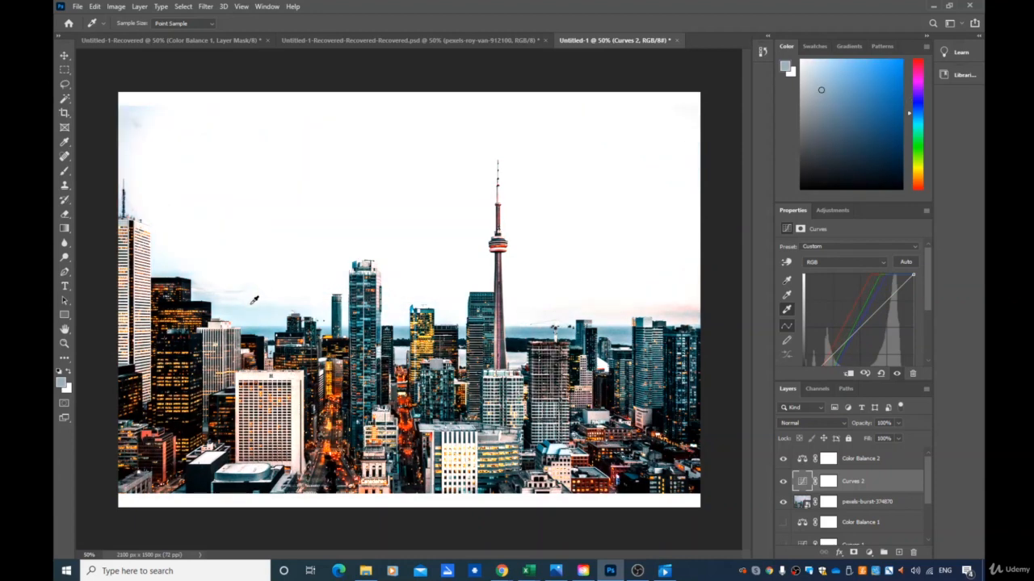
pyautogui.click(252, 313)
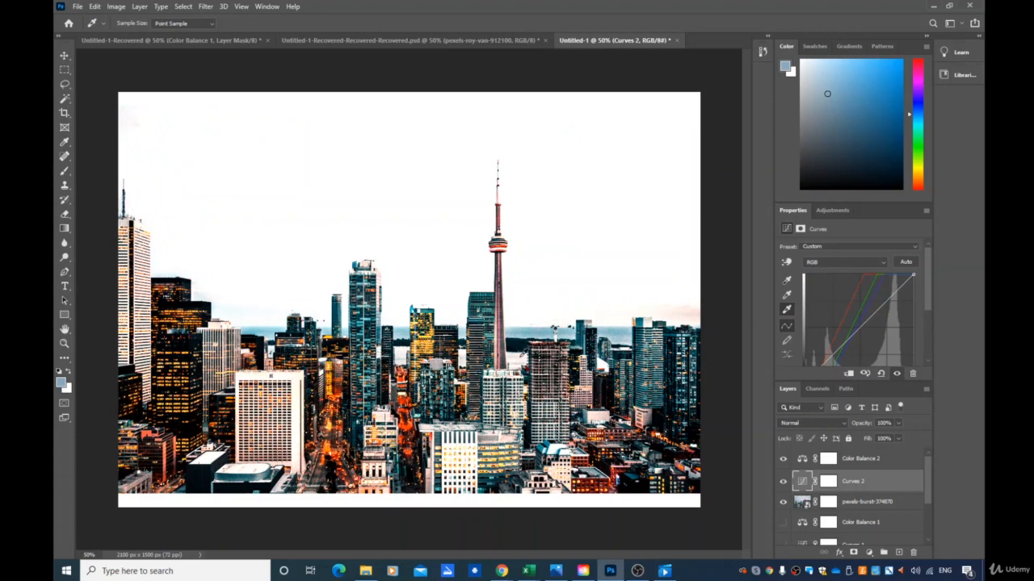
pyautogui.click(519, 356)
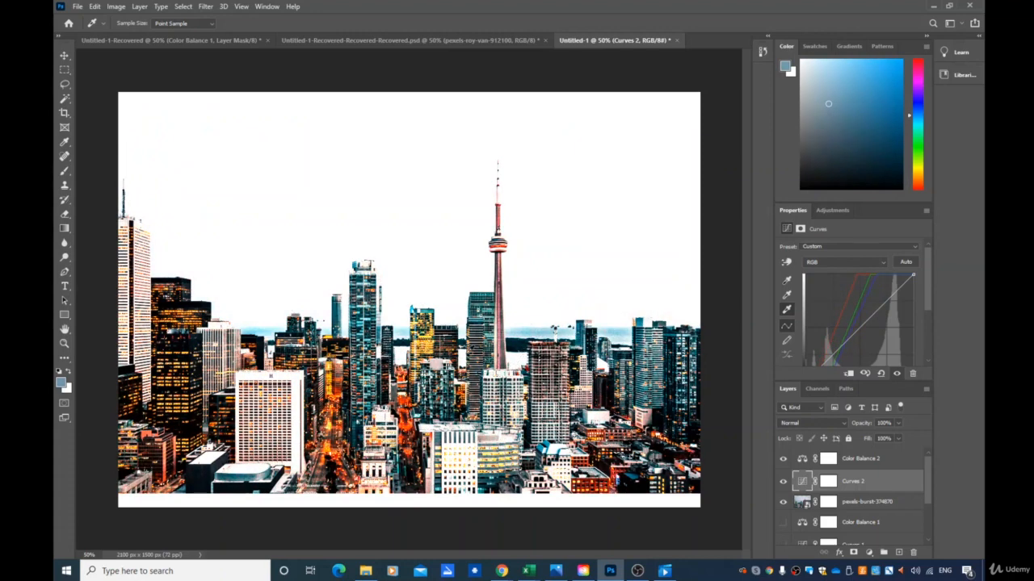
pyautogui.click(285, 211)
pyautogui.click(254, 156)
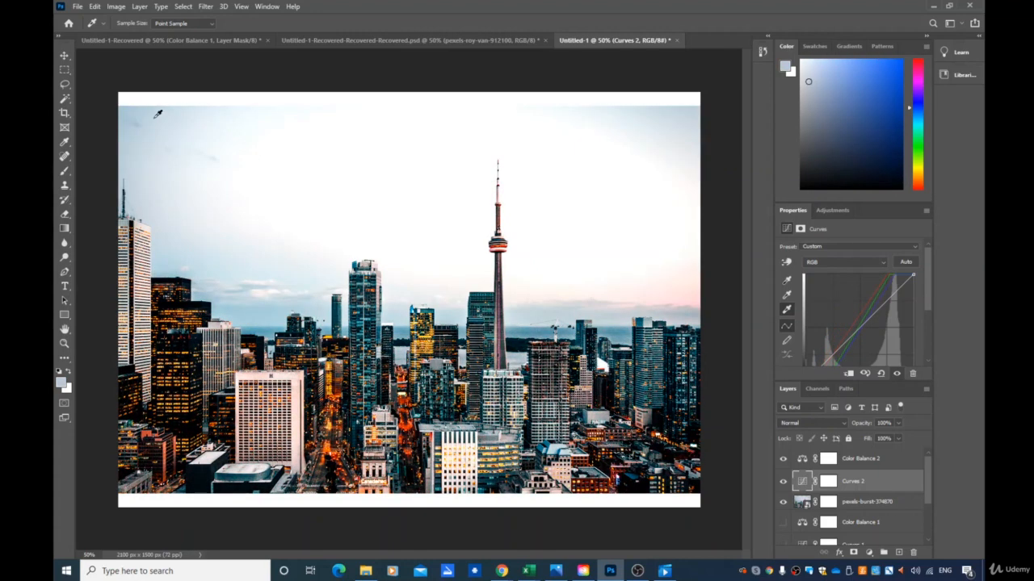
pyautogui.click(126, 105)
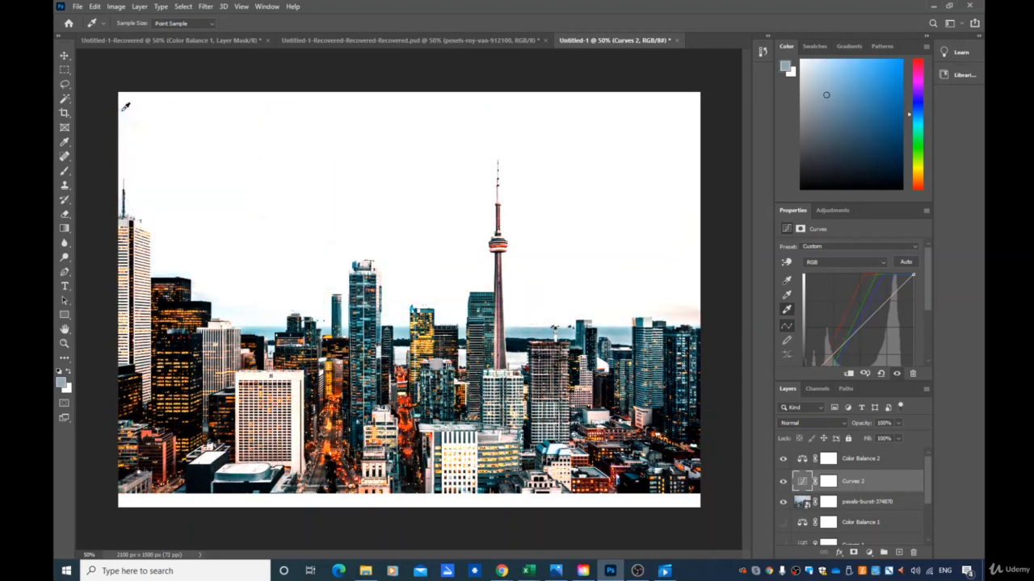
pyautogui.click(678, 113)
pyautogui.click(689, 114)
pyautogui.click(662, 261)
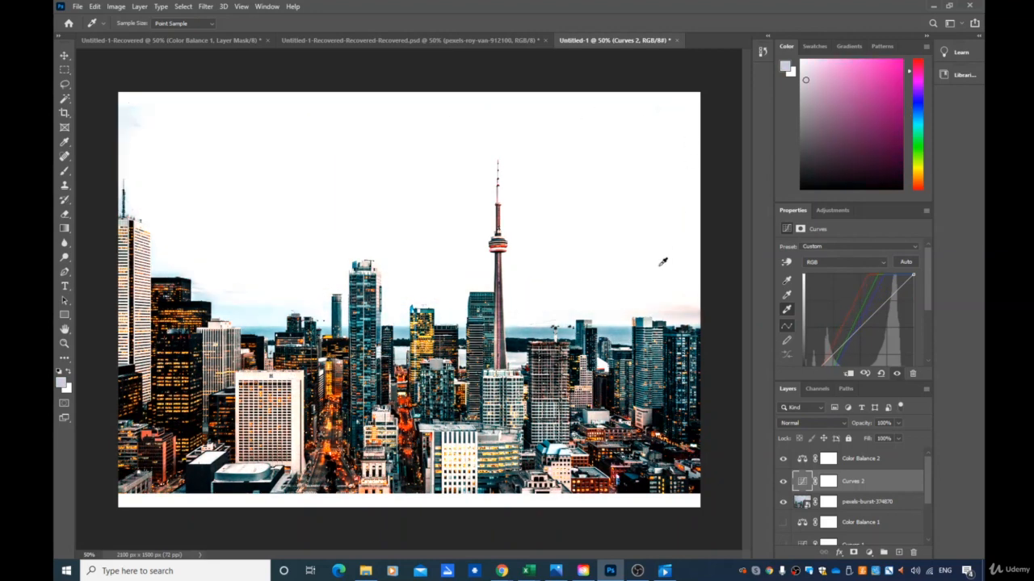
pyautogui.click(634, 293)
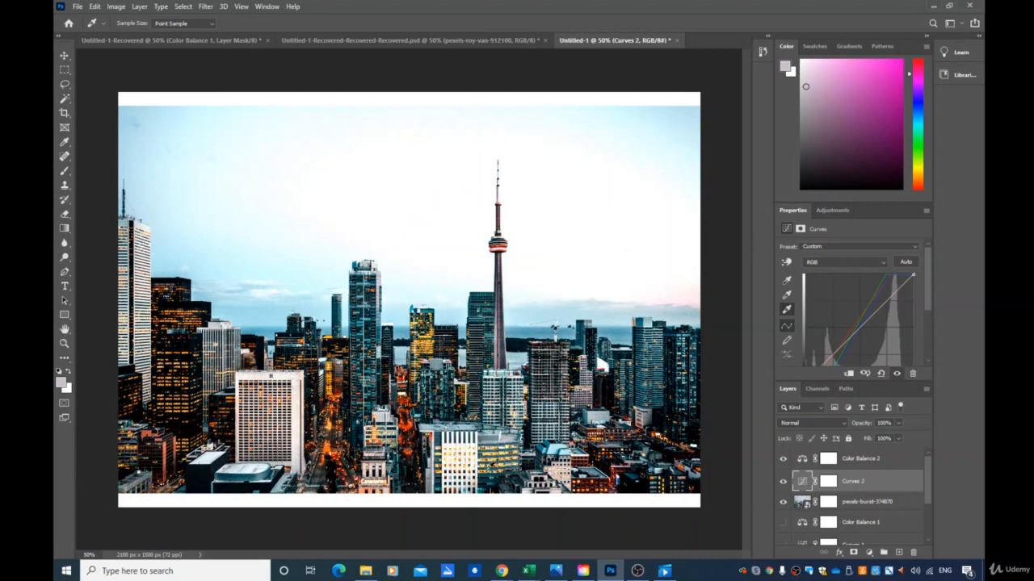
pyautogui.click(457, 466)
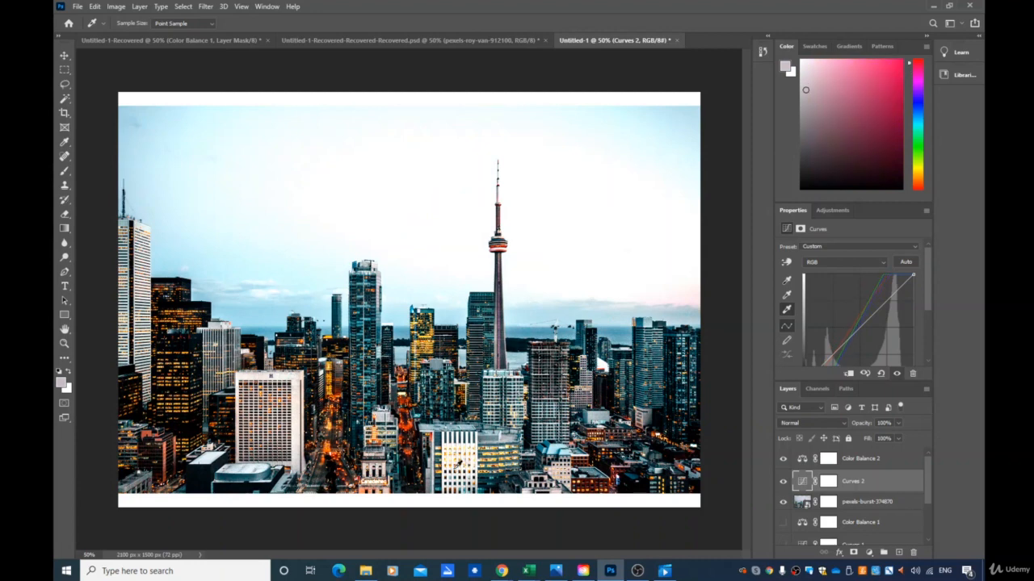
# - Keep resampling the Curves 2 white point on bright buildings and sky areas, finishing in the upper-right sky
pyautogui.click(298, 461)
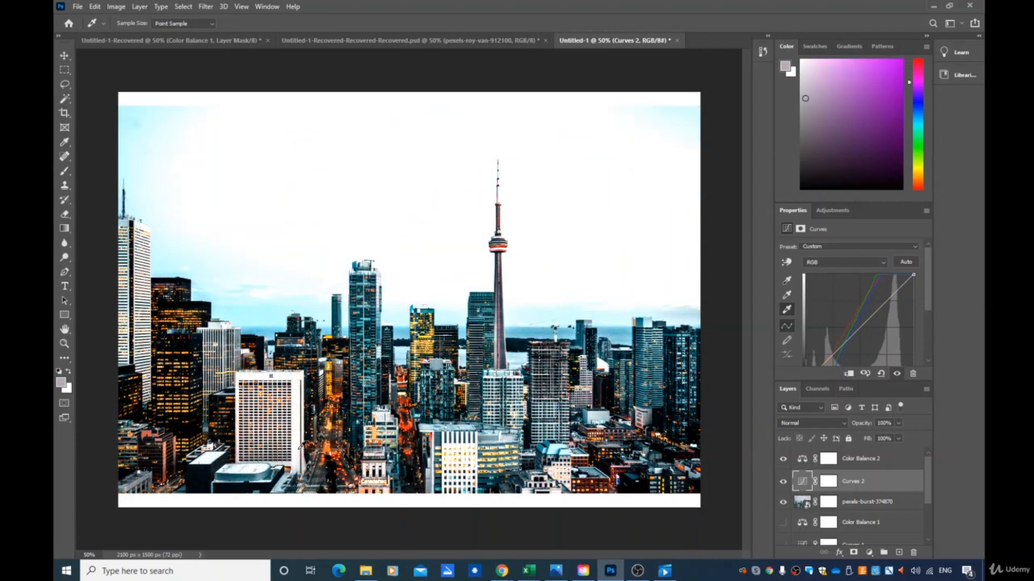
pyautogui.click(299, 445)
pyautogui.click(242, 279)
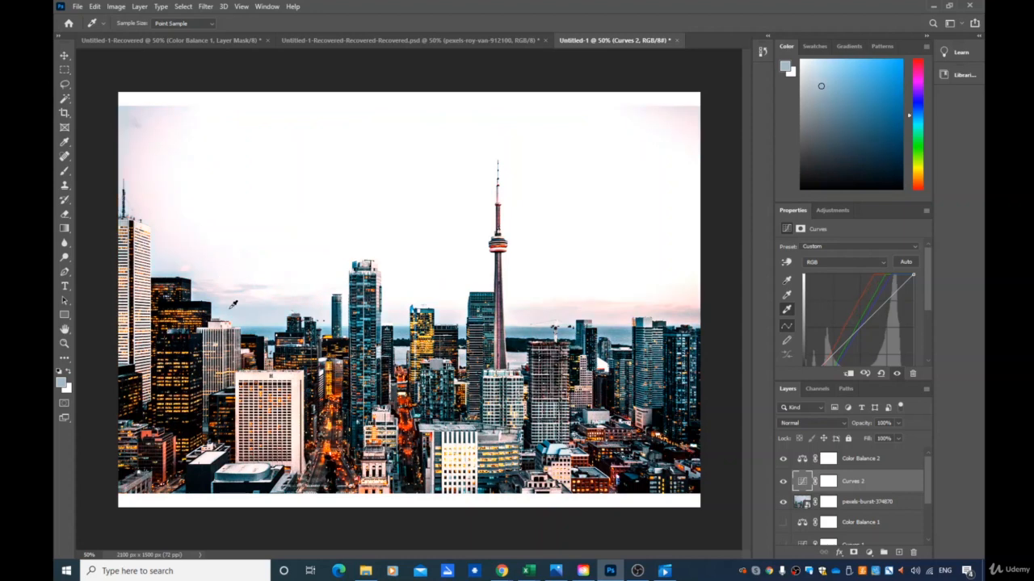
pyautogui.click(234, 307)
pyautogui.click(265, 321)
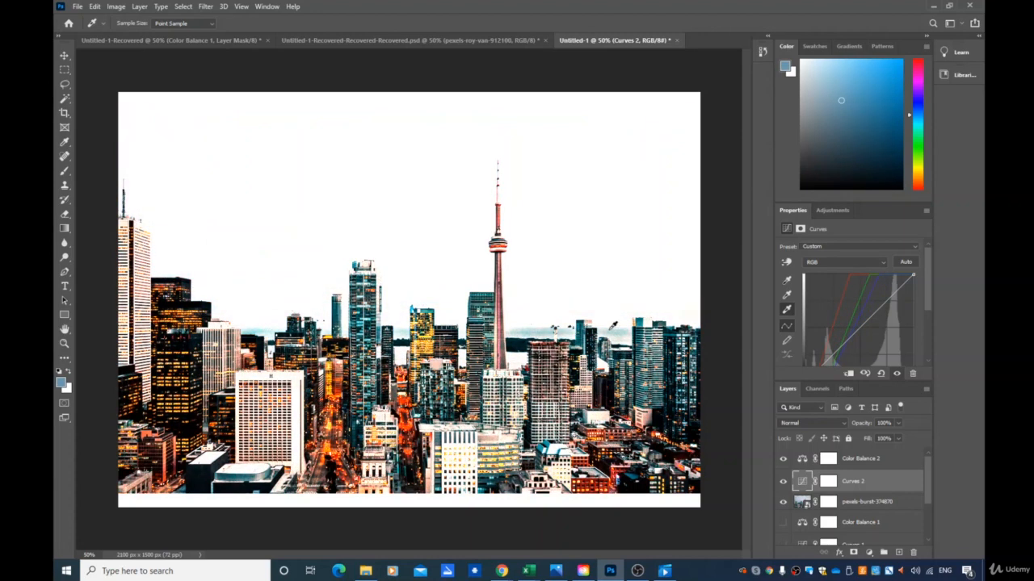
pyautogui.click(553, 331)
pyautogui.click(563, 332)
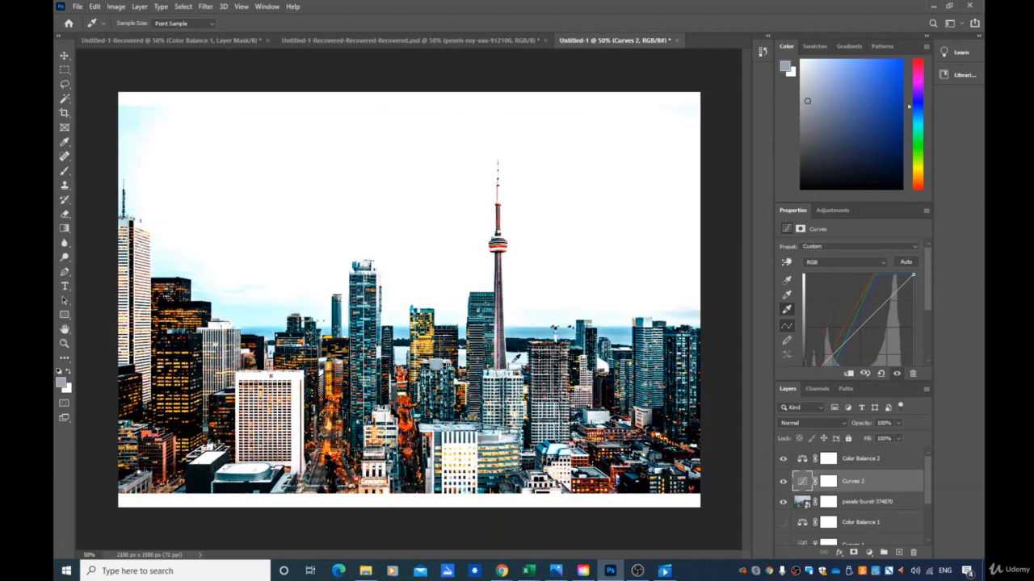
pyautogui.click(678, 224)
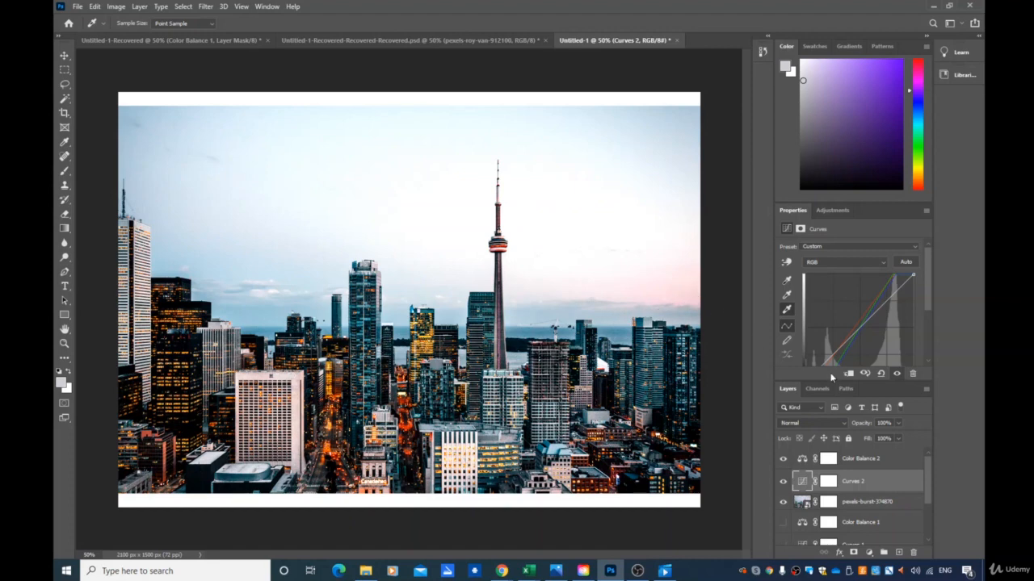
# - Set the Curves 2 gray point by sampling several neutral spots on the buildings
pyautogui.click(787, 295)
pyautogui.click(129, 220)
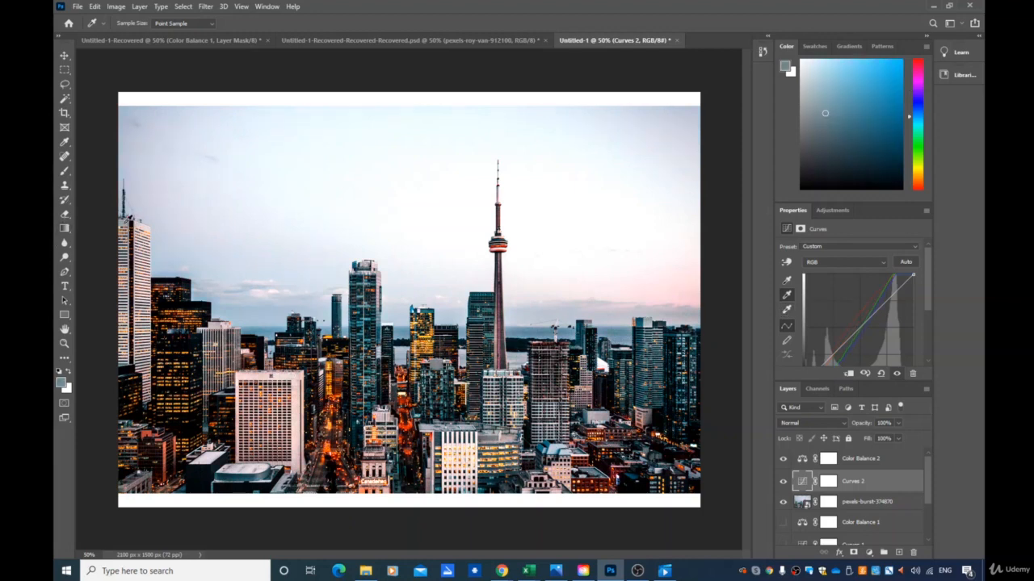
pyautogui.click(298, 400)
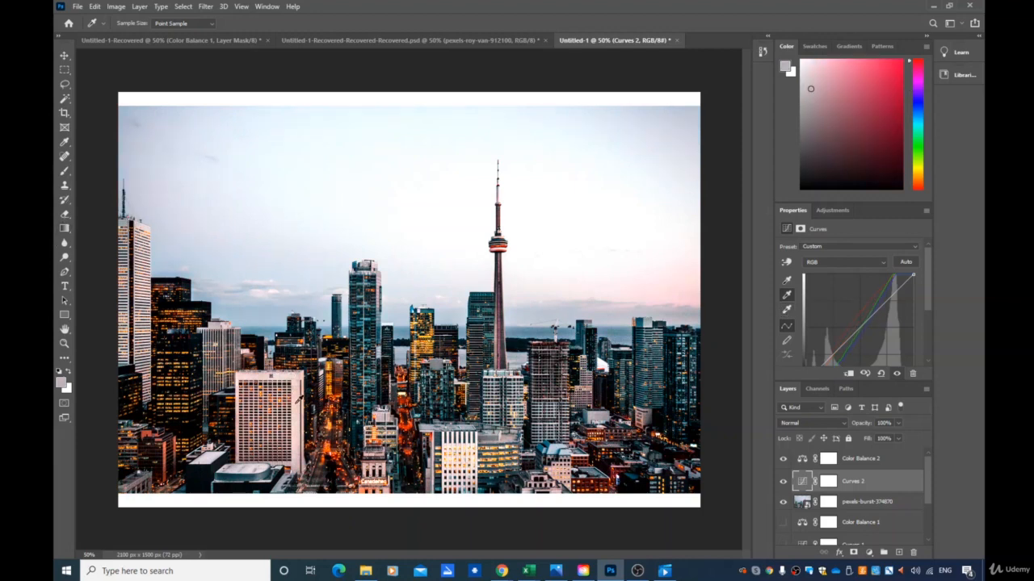
pyautogui.click(476, 447)
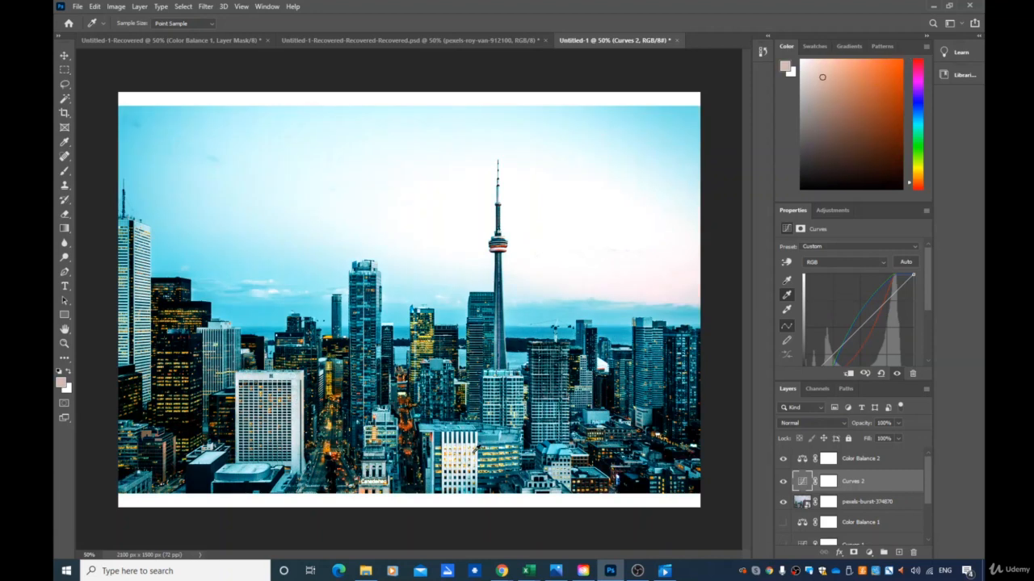
pyautogui.click(143, 258)
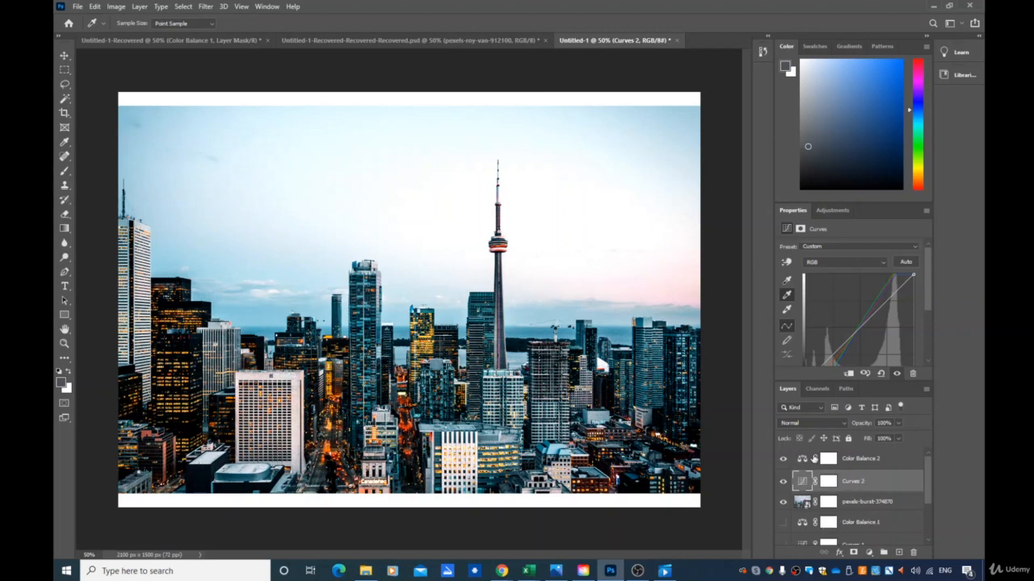
# - Set Color Balance 2 midtones to Cyan-Red +60 and Magenta-Green -28, nudging Yellow-Blue slightly toward blue
pyautogui.click(852, 459)
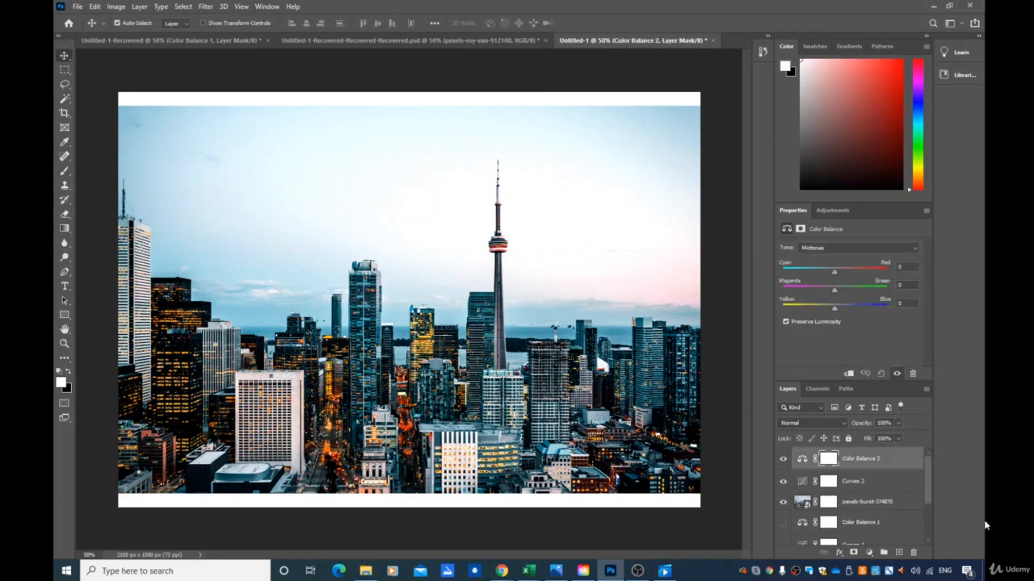
pyautogui.moveTo(834, 271); pyautogui.dragTo(871, 273)
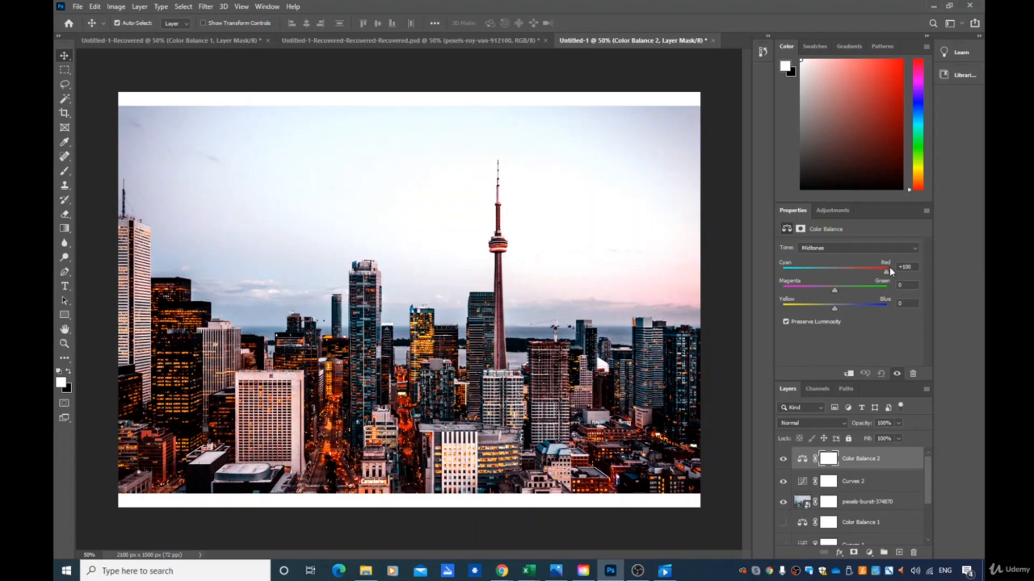
pyautogui.moveTo(890, 272); pyautogui.dragTo(876, 275)
pyautogui.moveTo(864, 272); pyautogui.dragTo(867, 294)
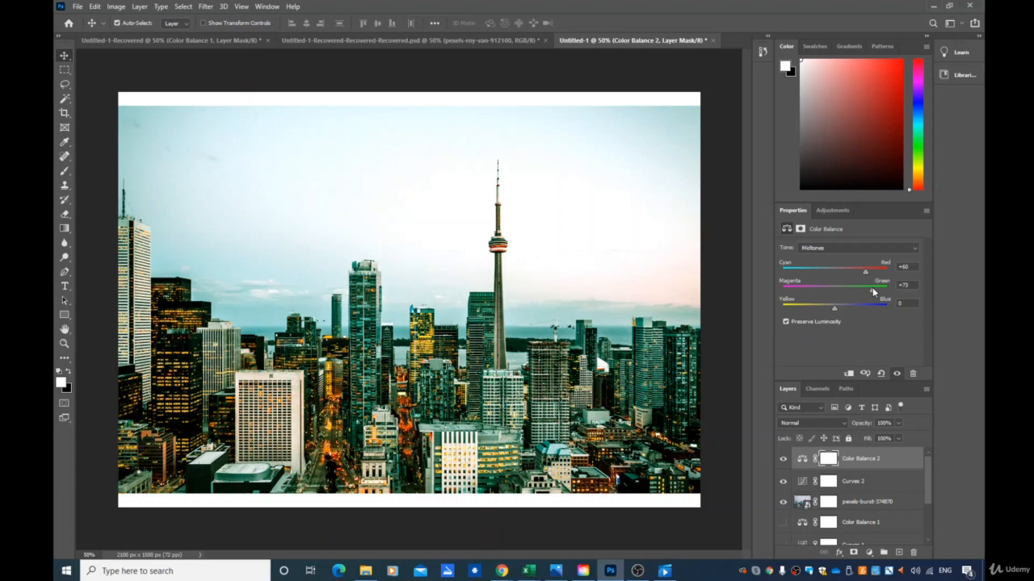
pyautogui.moveTo(872, 287); pyautogui.dragTo(835, 288)
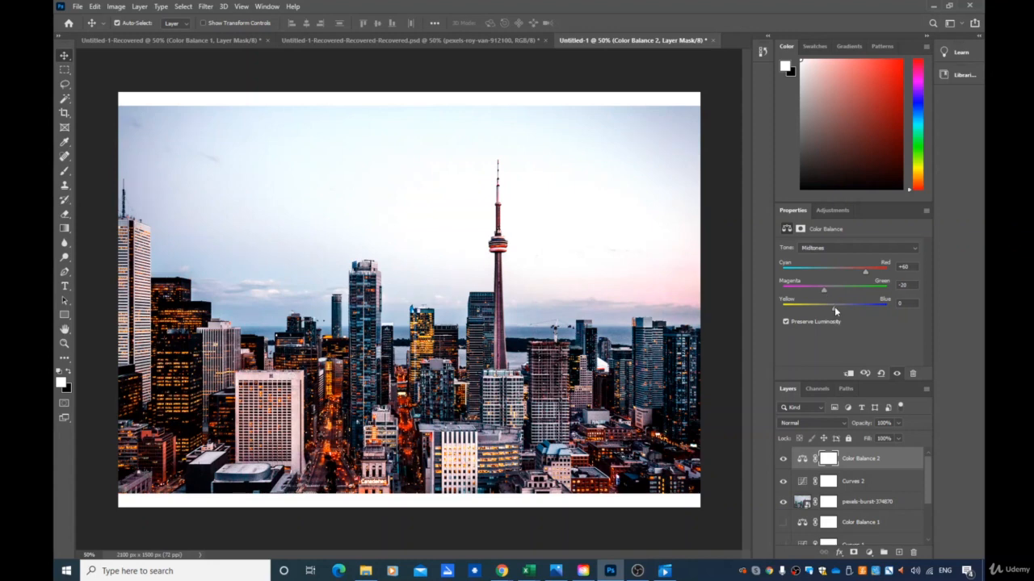
pyautogui.moveTo(835, 307)
pyautogui.mouseDown()
pyautogui.moveTo(908, 308)
pyautogui.moveTo(775, 315)
pyautogui.moveTo(837, 318)
pyautogui.mouseUp()
# - Toggle the Curves 2 and Color Balance 2 layers on and off to compare before and after
pyautogui.click(781, 481)
pyautogui.click(782, 459)
pyautogui.click(782, 459)
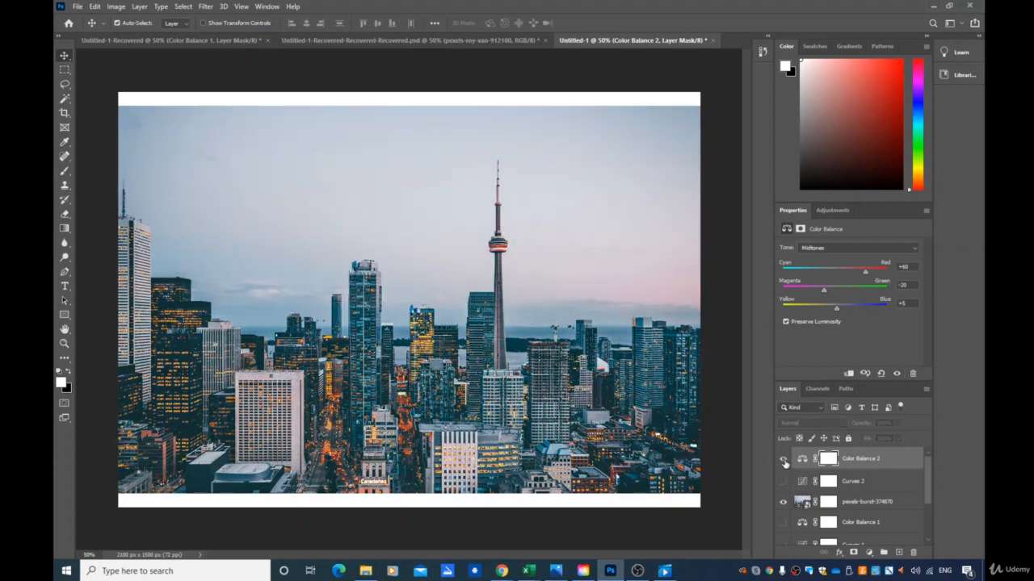
pyautogui.click(781, 481)
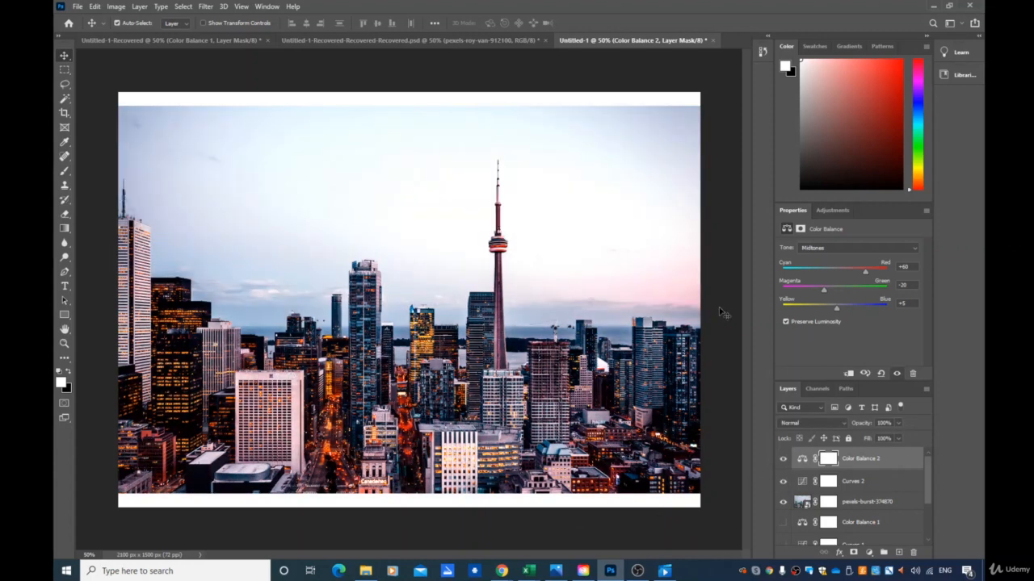
pyautogui.click(781, 481)
pyautogui.click(782, 458)
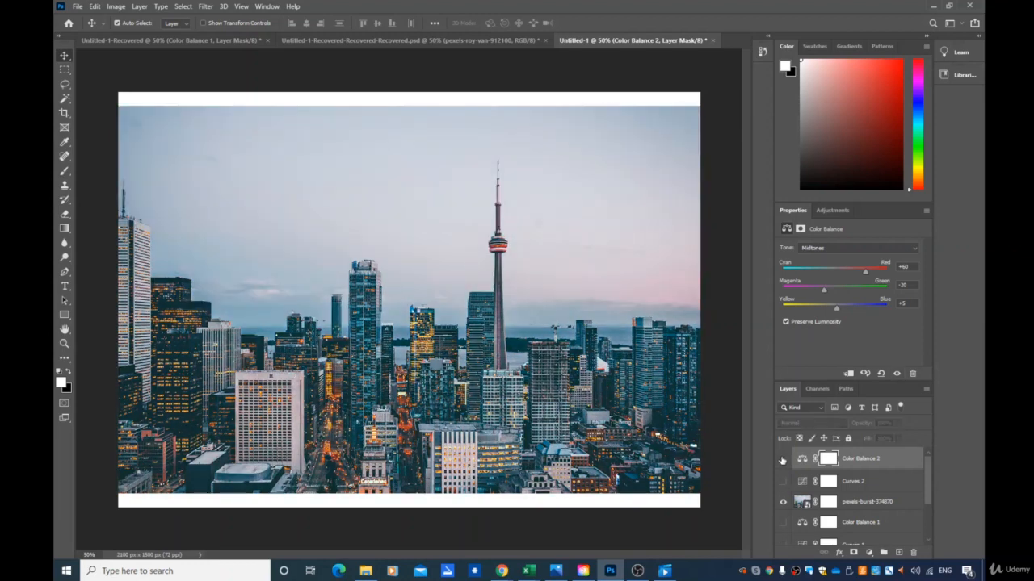
pyautogui.click(781, 458)
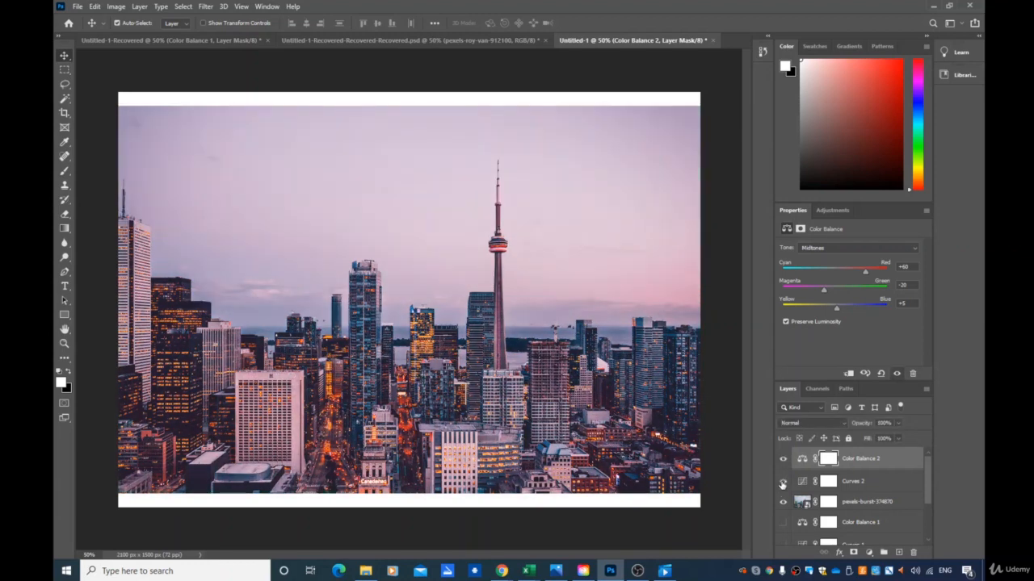
pyautogui.click(782, 482)
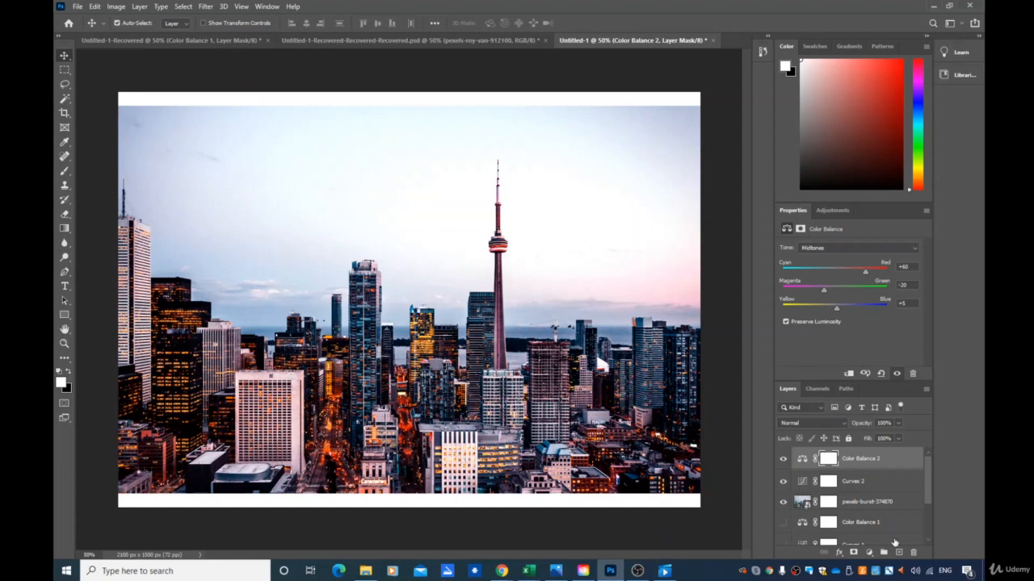
pyautogui.click(782, 483)
pyautogui.click(782, 458)
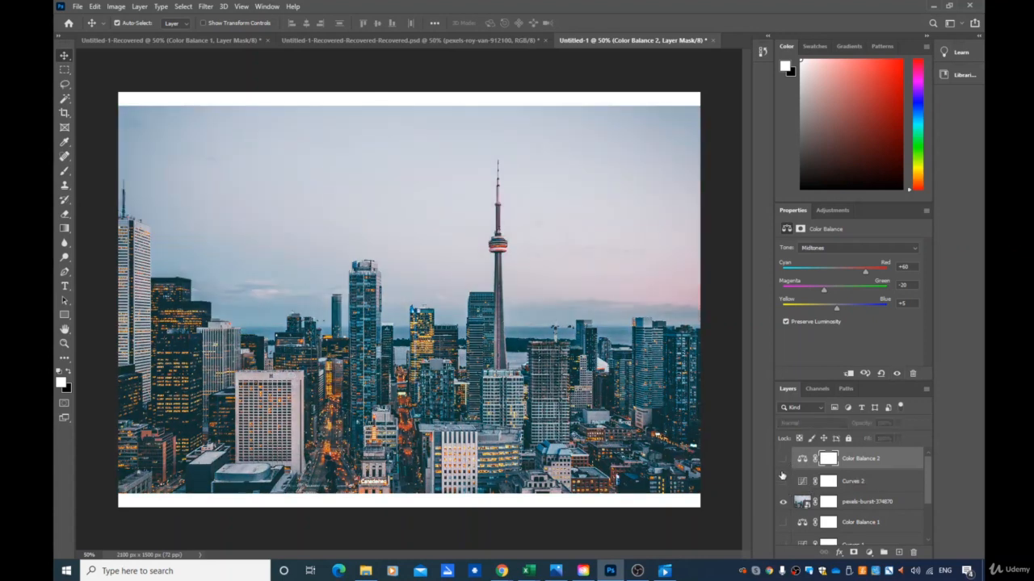
pyautogui.click(782, 458)
pyautogui.click(783, 481)
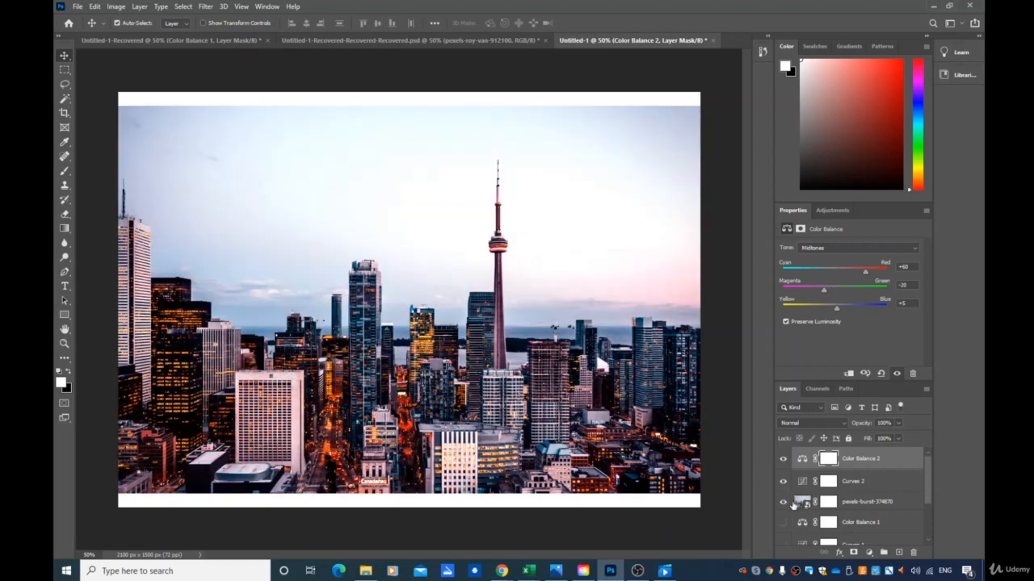
# - Move the pexels-pixabay-417192 New York photo layer to the top, show it instead of the Toronto photo, and nudge it slightly down
pyautogui.scroll(-3, 793, 506)
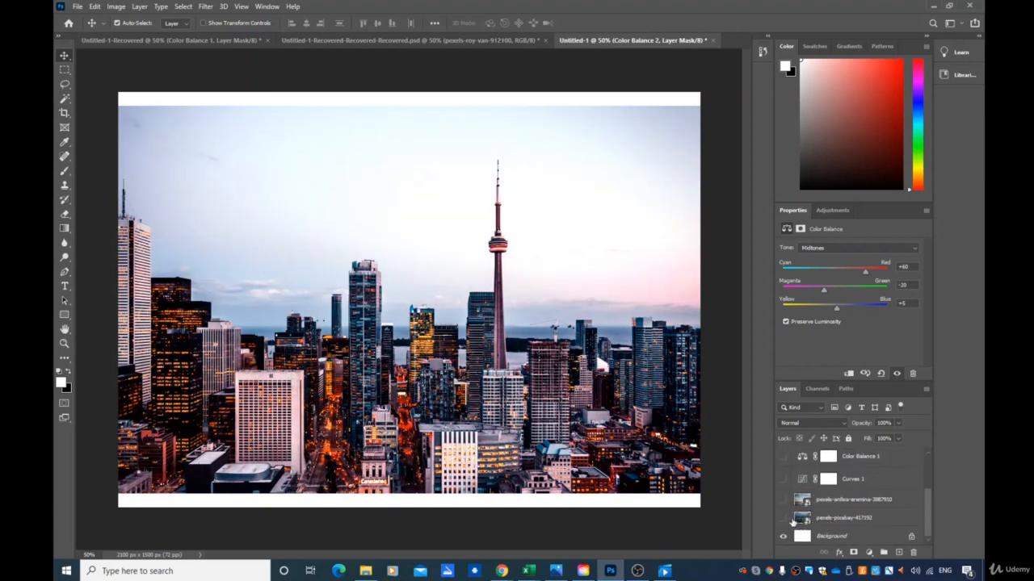
pyautogui.moveTo(793, 521); pyautogui.dragTo(785, 460)
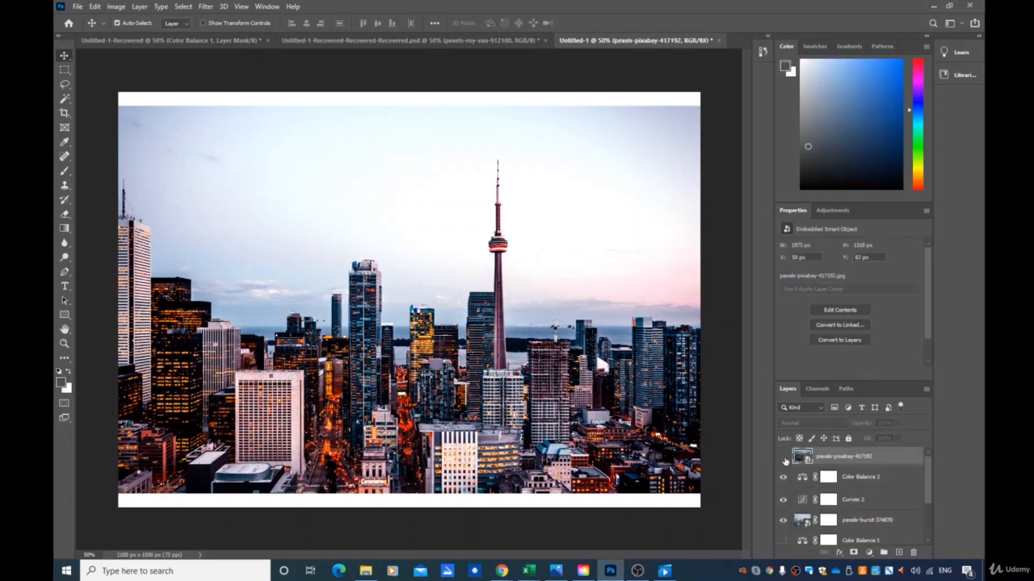
pyautogui.click(782, 457)
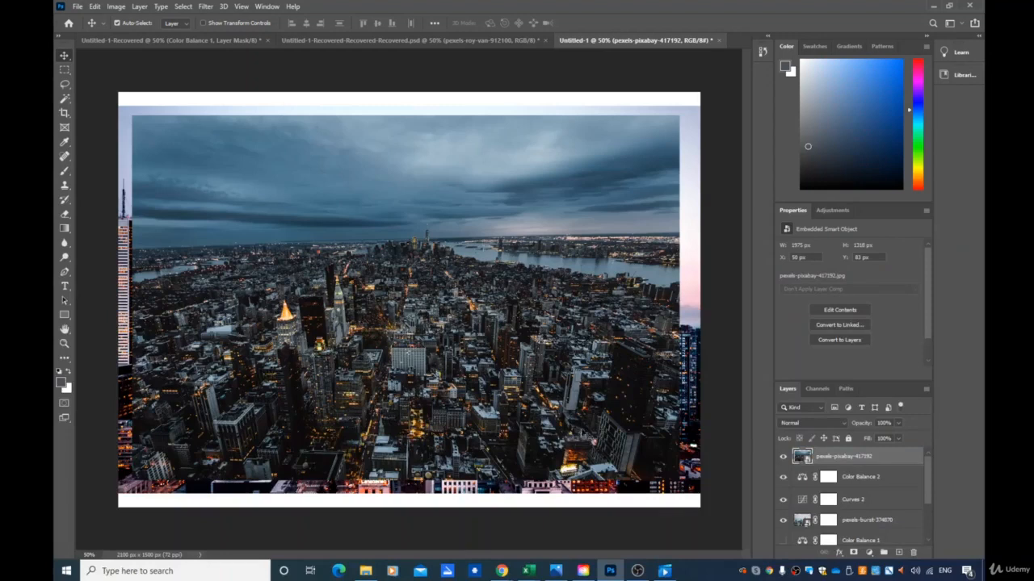
pyautogui.click(782, 520)
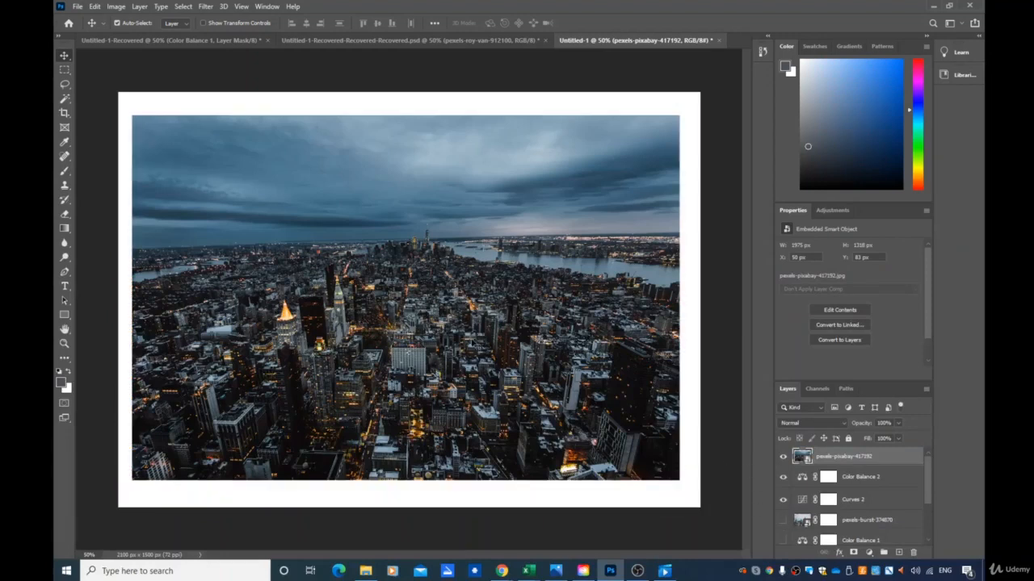
pyautogui.moveTo(480, 345); pyautogui.dragTo(480, 350)
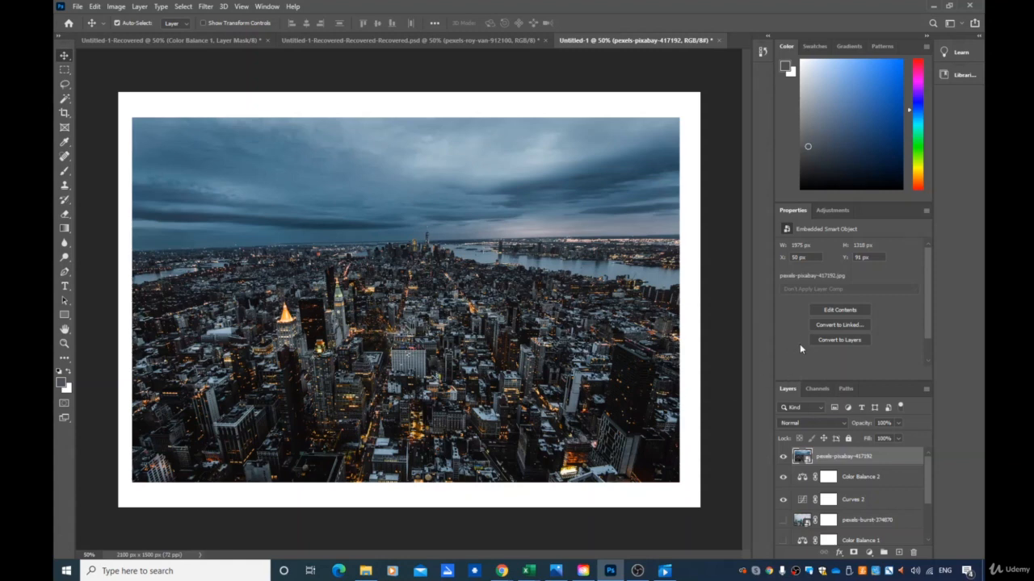
# - Add Curves and Color Balance adjustment layers above the New York photo
pyautogui.click(869, 553)
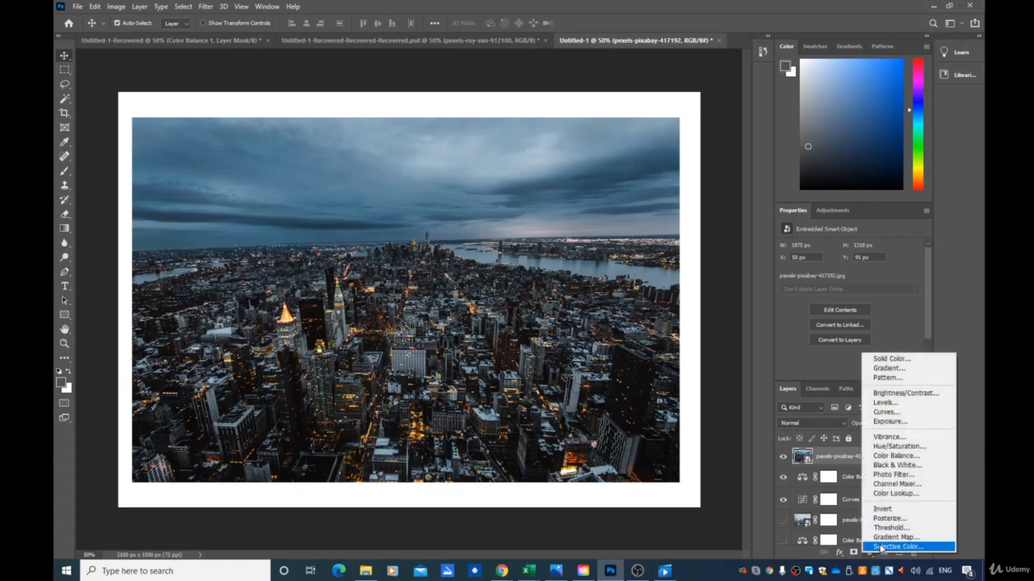
pyautogui.click(908, 413)
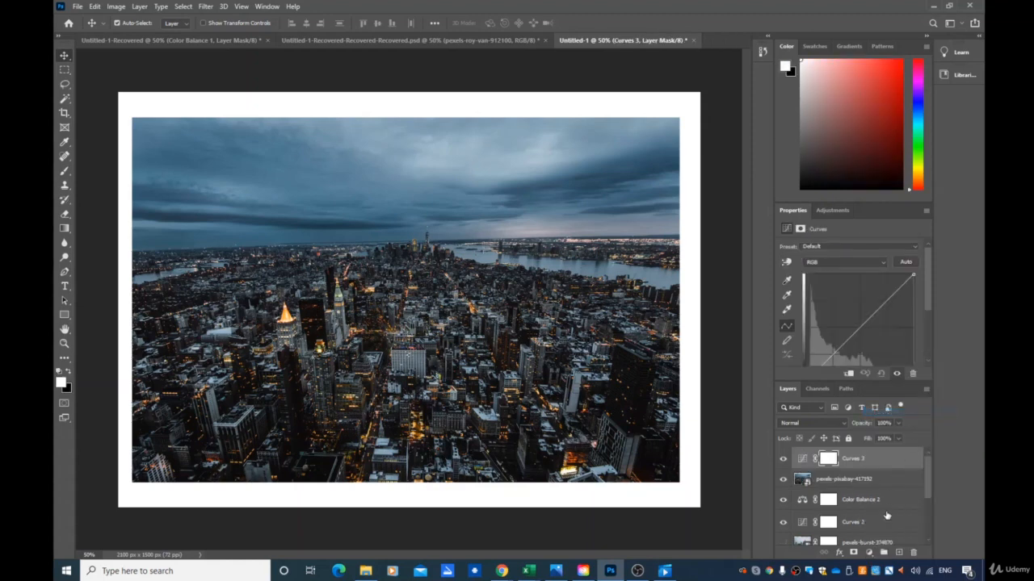
pyautogui.click(869, 553)
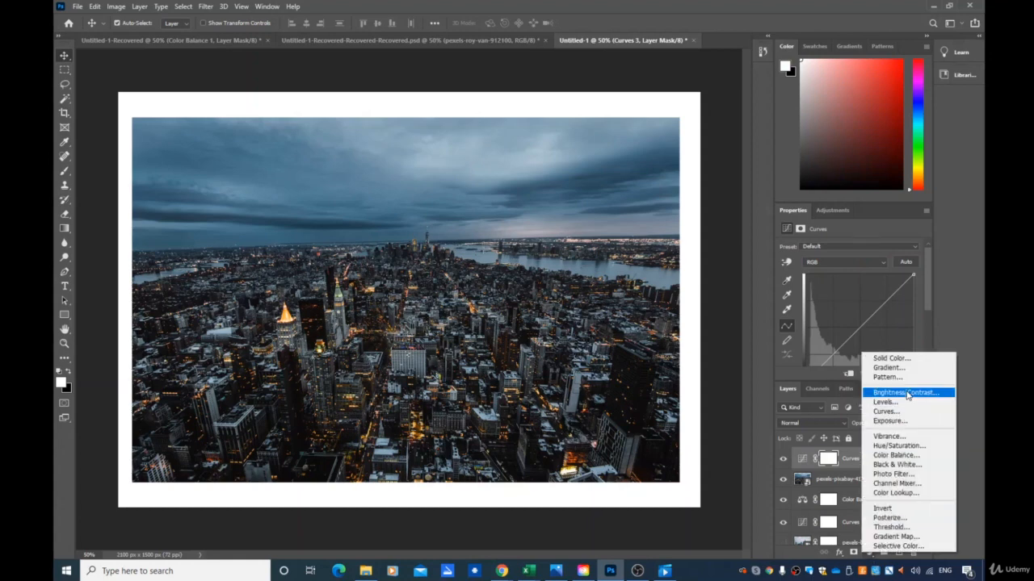
pyautogui.click(907, 456)
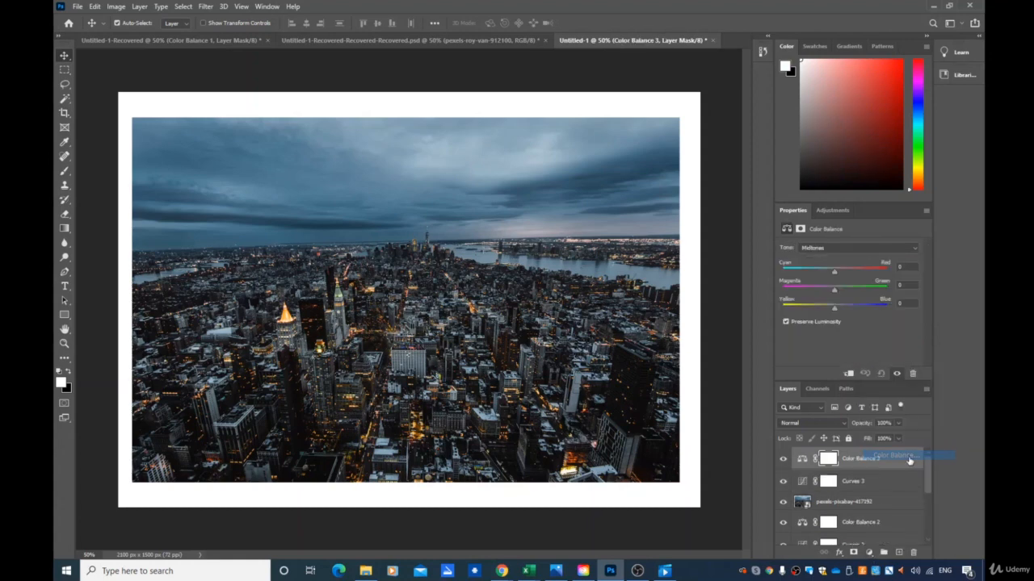
pyautogui.click(869, 554)
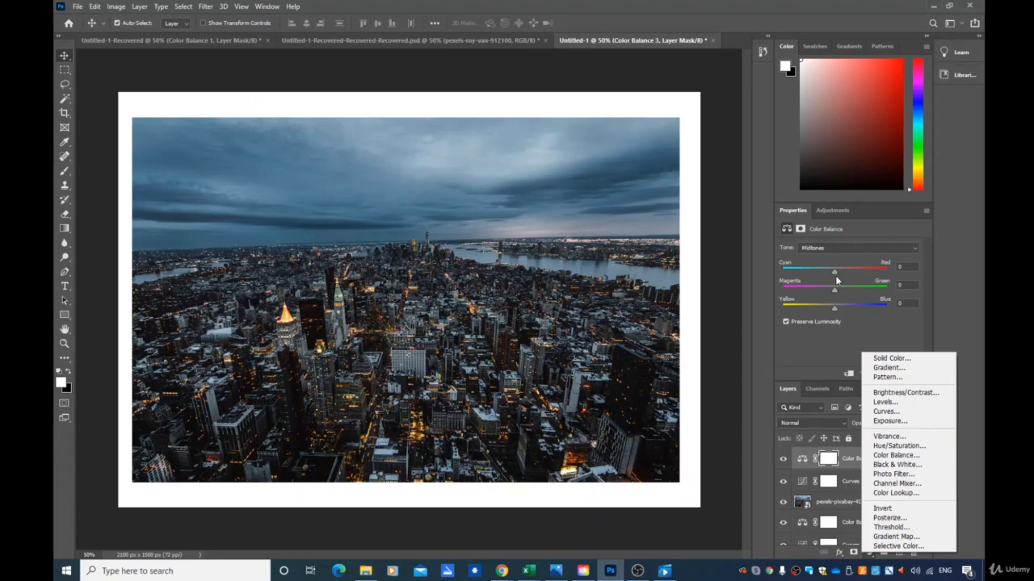
pyautogui.click(950, 273)
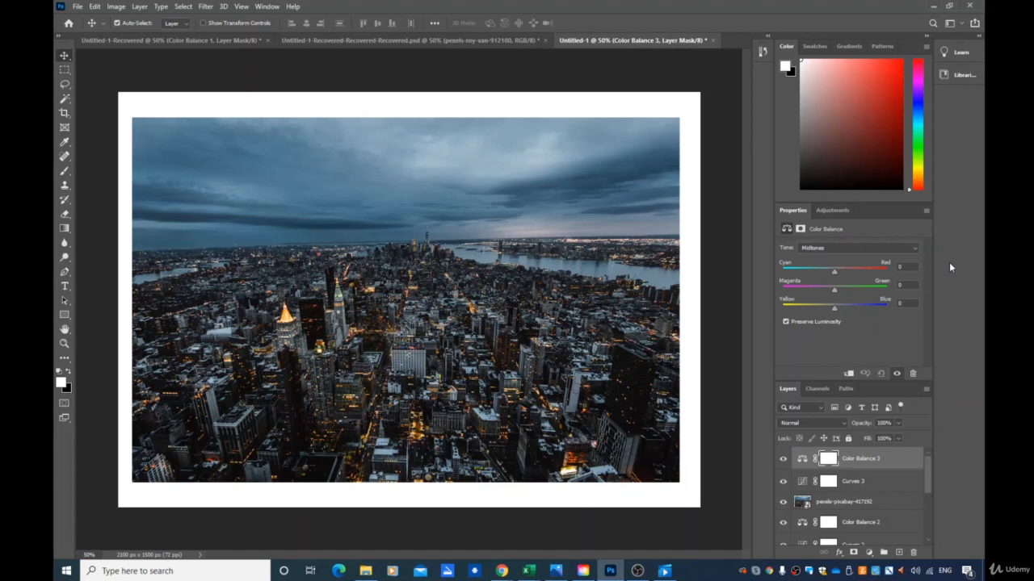
# - Apply Auto to Curves 3 and raise the middle of its Red channel curve
pyautogui.click(839, 485)
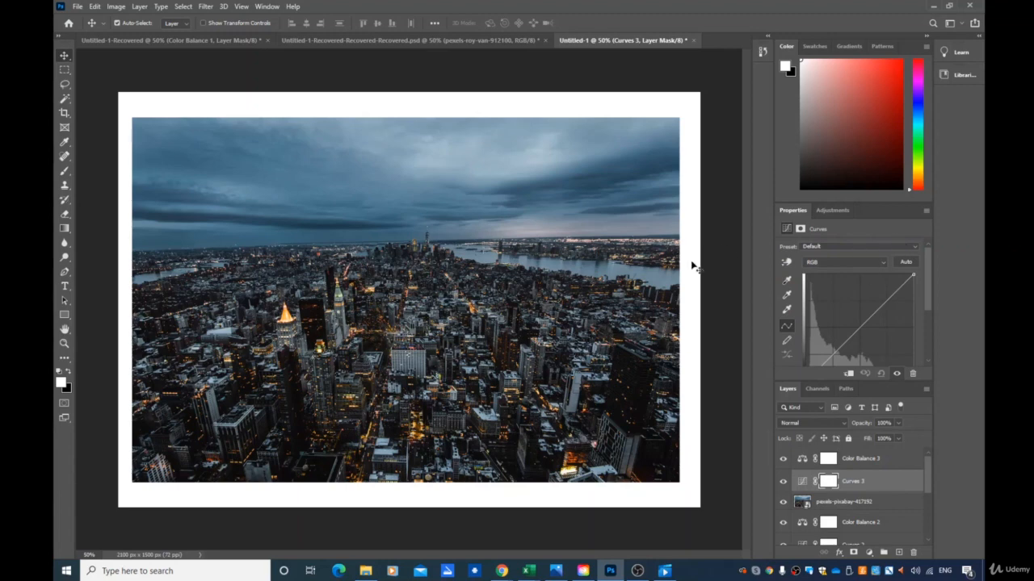
pyautogui.click(905, 265)
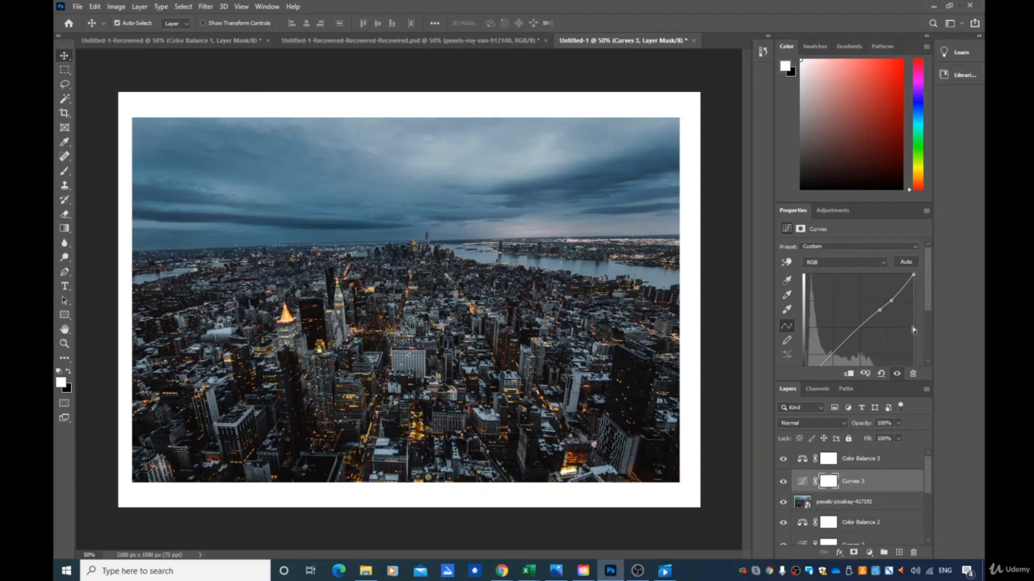
pyautogui.click(857, 261)
pyautogui.click(826, 280)
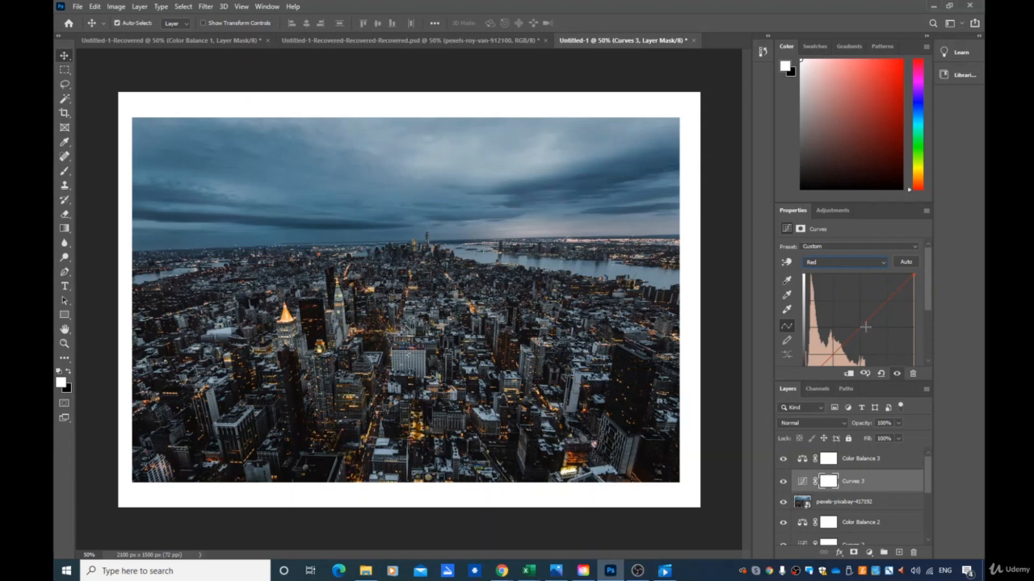
pyautogui.moveTo(864, 326)
pyautogui.mouseDown()
pyautogui.moveTo(848, 279)
pyautogui.moveTo(879, 358)
pyautogui.moveTo(861, 313)
pyautogui.mouseUp()
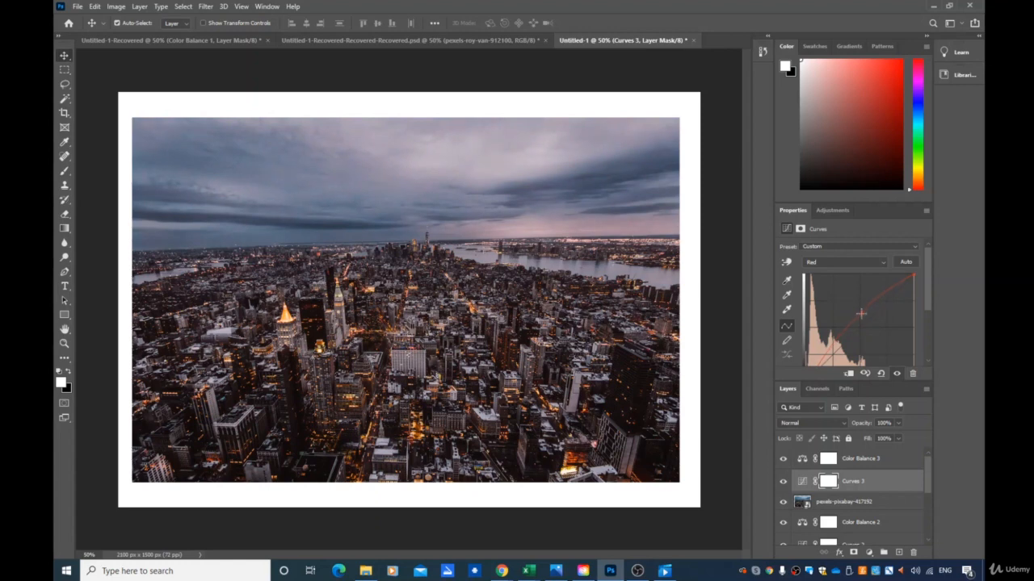
# - Fine-tune the Red curve's middle point in Curves 3, and nudge the Green channel curve's middle point slightly
pyautogui.moveTo(860, 313); pyautogui.dragTo(863, 312)
pyautogui.click(853, 260)
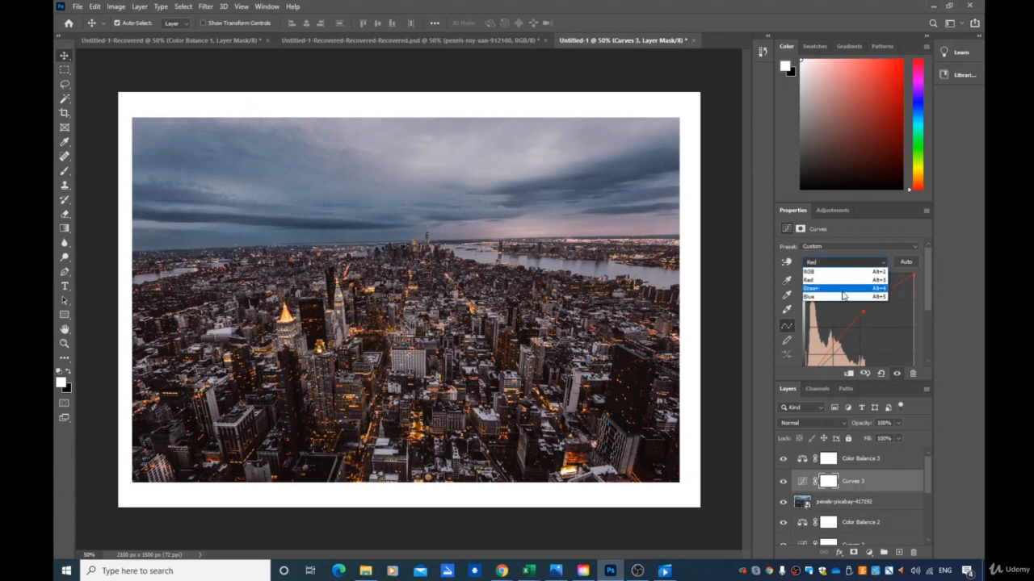
pyautogui.click(842, 291)
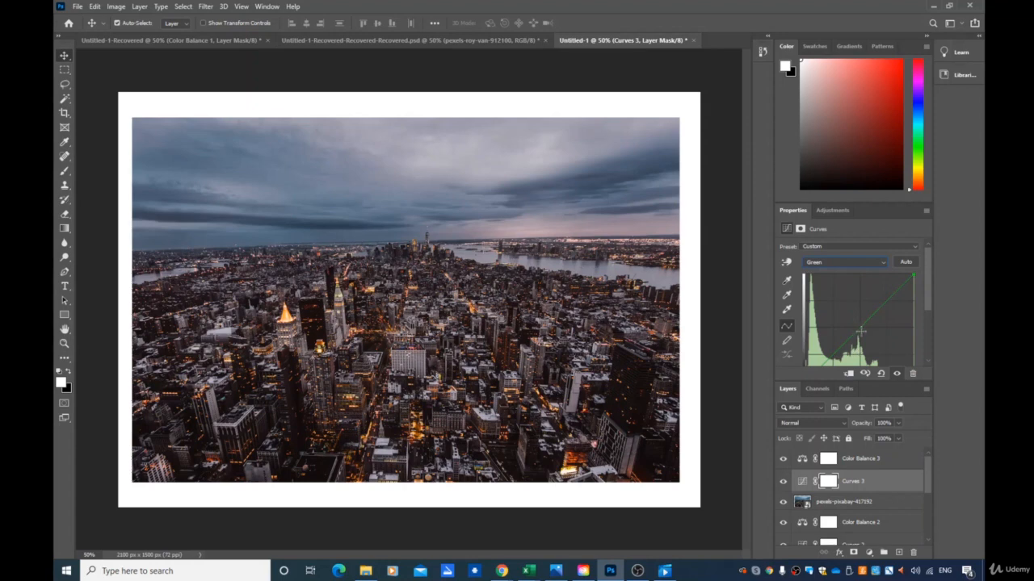
pyautogui.moveTo(860, 330)
pyautogui.mouseDown()
pyautogui.moveTo(858, 310)
pyautogui.moveTo(864, 329)
pyautogui.mouseUp()
# - Raise the middle of the Blue channel curve in Curves 3 to tint the photo blue
pyautogui.click(860, 260)
pyautogui.click(850, 296)
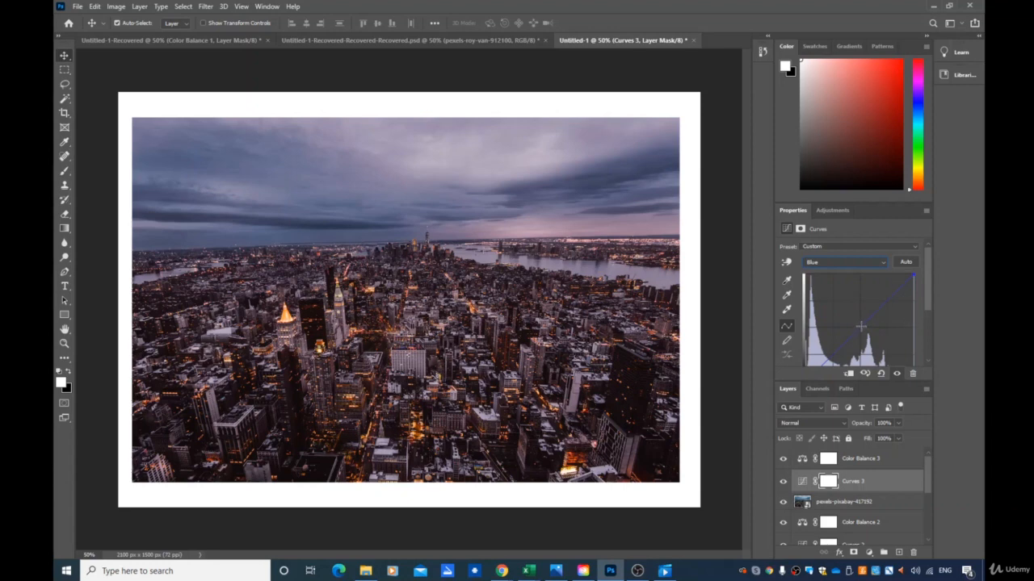
pyautogui.moveTo(860, 326)
pyautogui.mouseDown()
pyautogui.moveTo(853, 310)
pyautogui.moveTo(862, 345)
pyautogui.mouseUp()
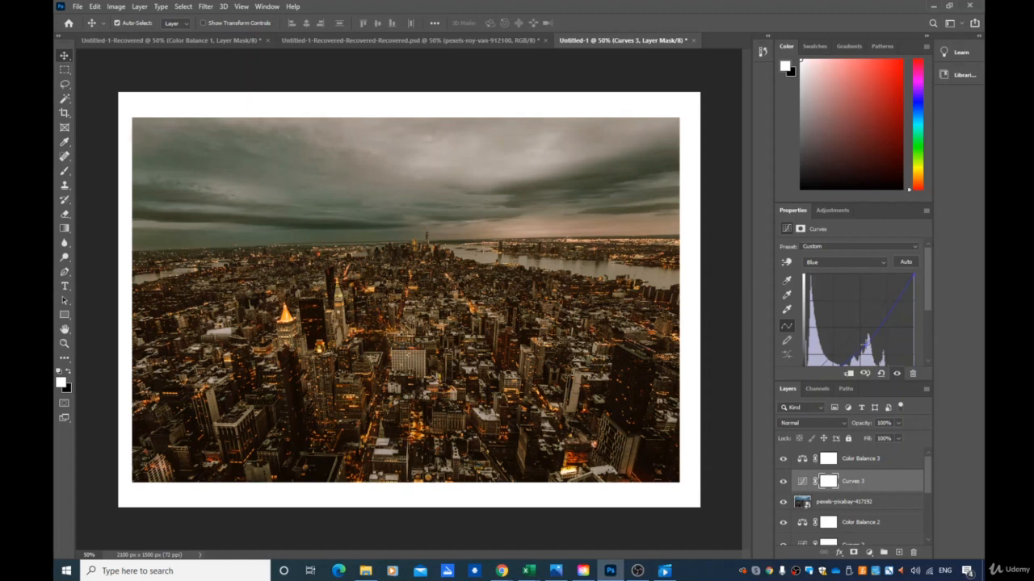
pyautogui.moveTo(863, 343); pyautogui.dragTo(855, 298)
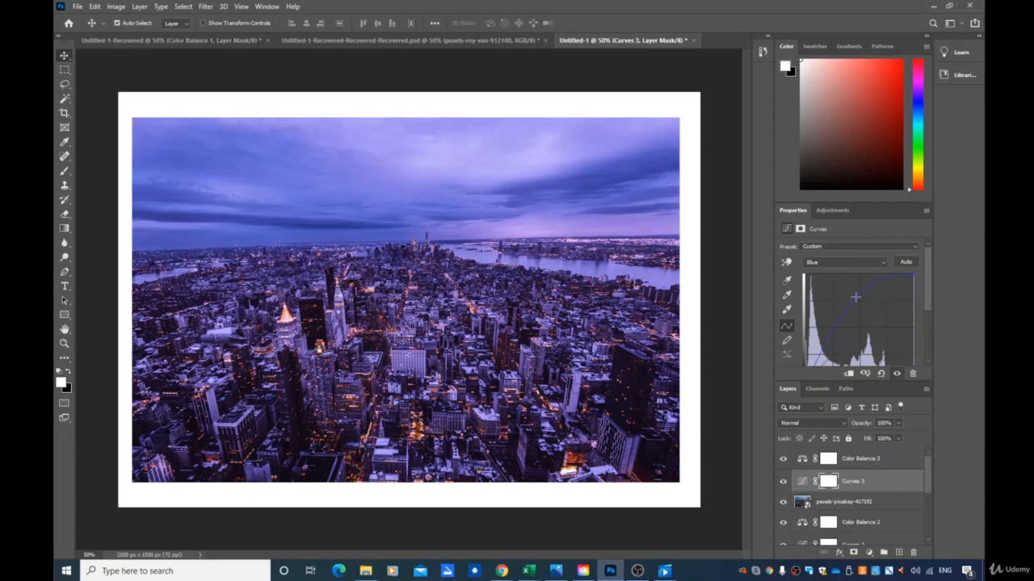
pyautogui.moveTo(855, 297)
pyautogui.mouseDown()
pyautogui.moveTo(860, 318)
pyautogui.moveTo(856, 301)
pyautogui.mouseUp()
# - Set Color Balance 3 midtones to Cyan-Red -28, Magenta-Green -12 and Yellow-Blue +21
pyautogui.click(860, 462)
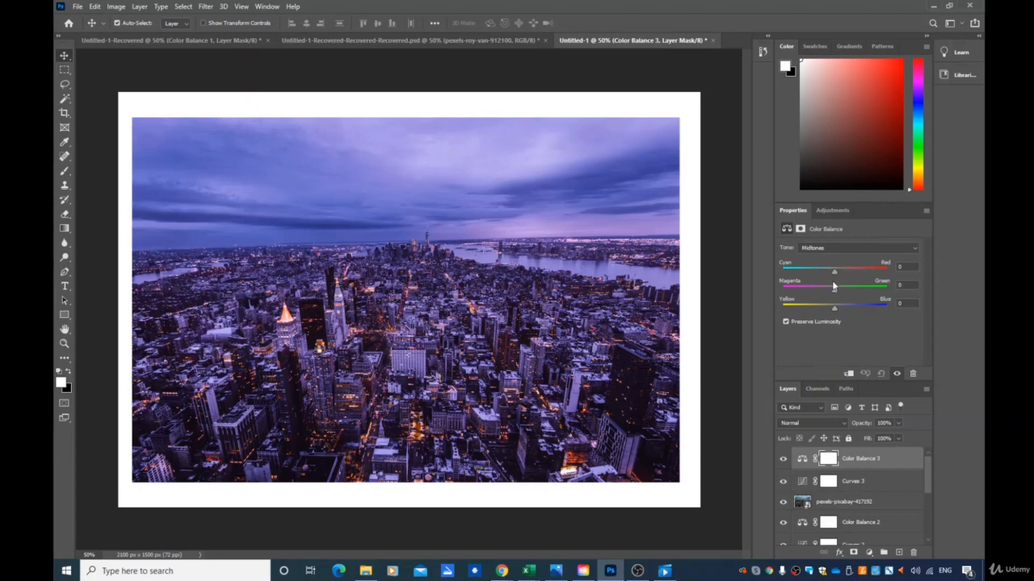
pyautogui.moveTo(835, 271)
pyautogui.mouseDown()
pyautogui.moveTo(851, 272)
pyautogui.moveTo(792, 277)
pyautogui.moveTo(837, 274)
pyautogui.mouseUp()
pyautogui.moveTo(827, 273); pyautogui.dragTo(821, 279)
pyautogui.moveTo(834, 291)
pyautogui.mouseDown()
pyautogui.moveTo(821, 291)
pyautogui.moveTo(882, 292)
pyautogui.moveTo(851, 296)
pyautogui.mouseUp()
pyautogui.moveTo(819, 309); pyautogui.dragTo(840, 314)
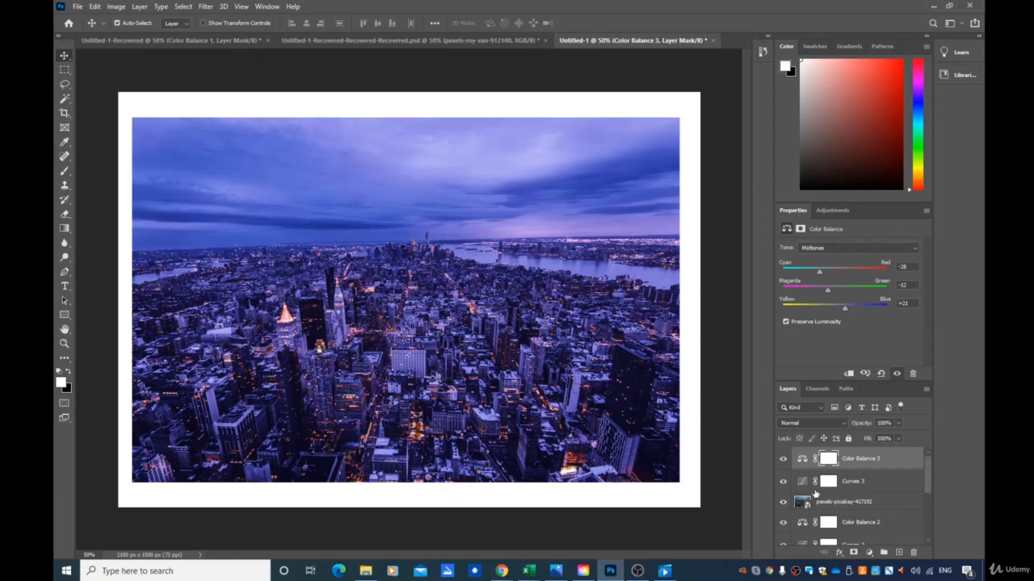
# - Toggle the Curves 3 and Color Balance 3 layers on and off to compare before and after
pyautogui.click(782, 481)
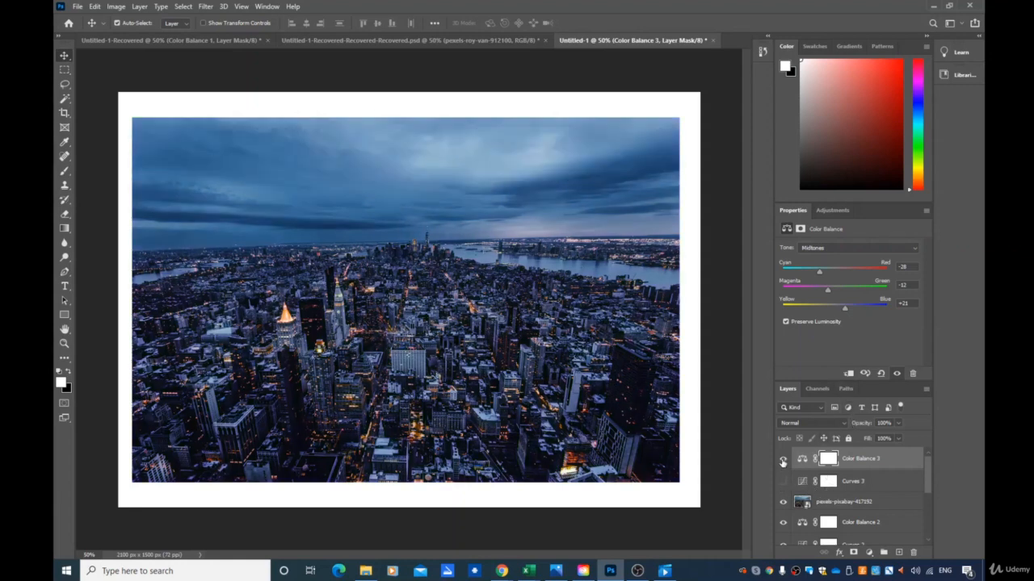
pyautogui.click(782, 458)
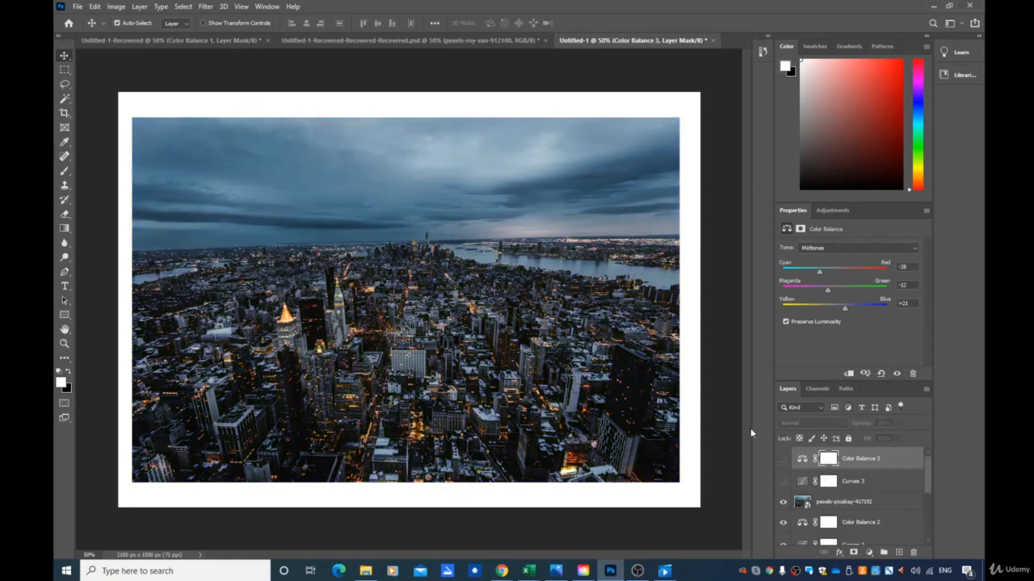
pyautogui.click(782, 481)
pyautogui.click(782, 461)
pyautogui.click(782, 460)
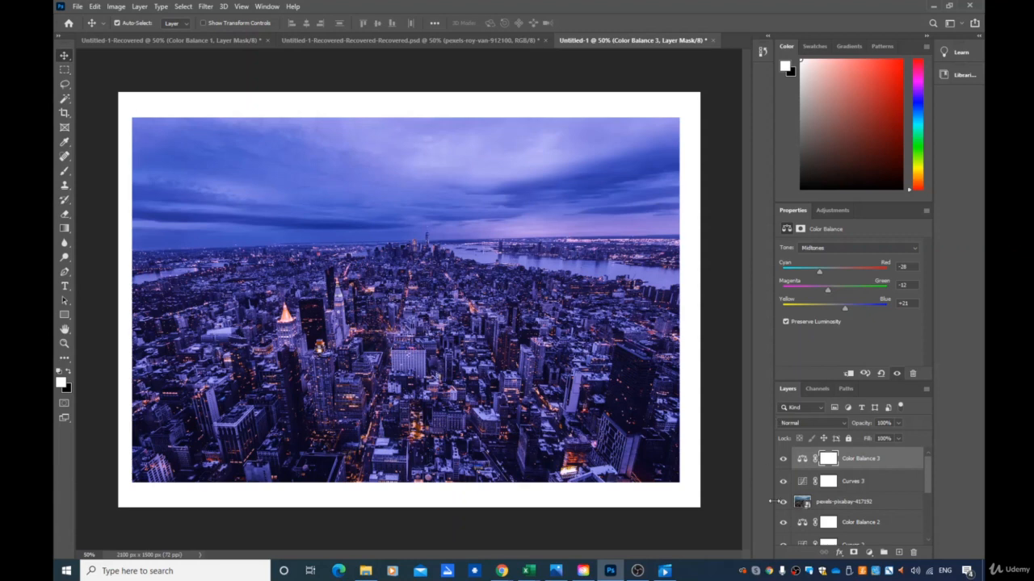
pyautogui.click(783, 502)
pyautogui.click(783, 502)
pyautogui.click(783, 482)
pyautogui.click(781, 459)
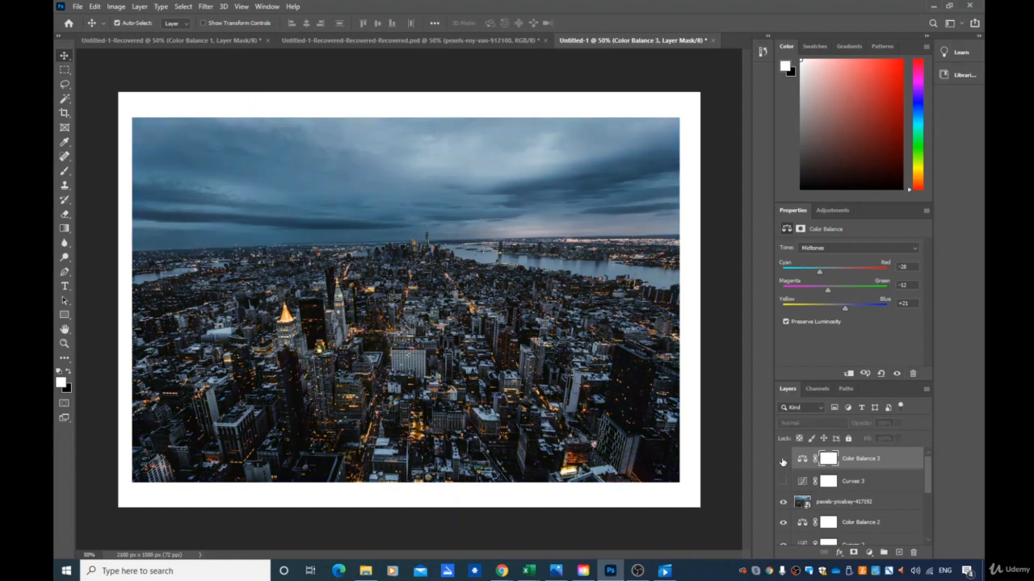
pyautogui.click(783, 459)
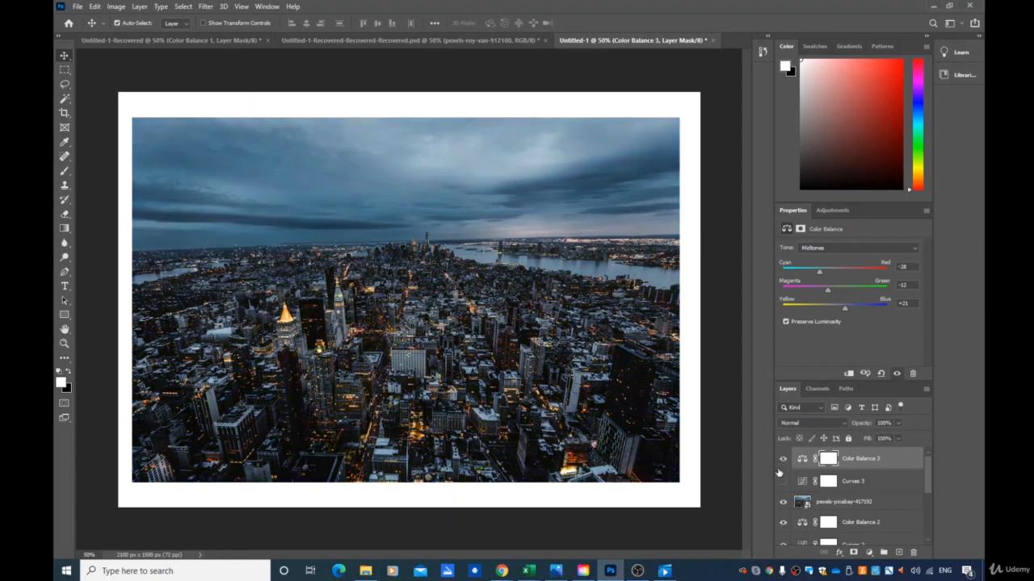
pyautogui.click(783, 481)
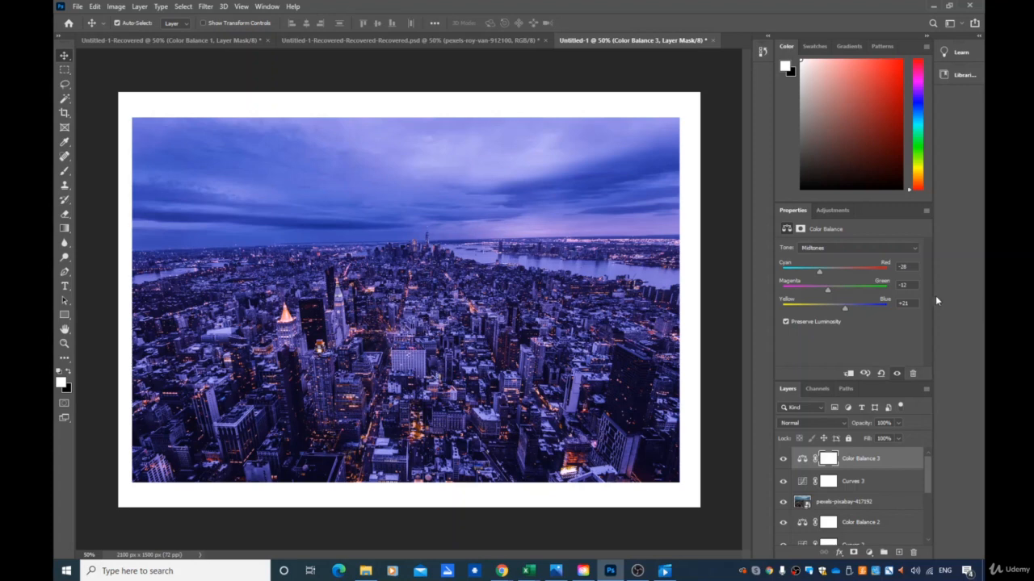
# - Review the Curves 3 layer's channel curves
pyautogui.click(840, 483)
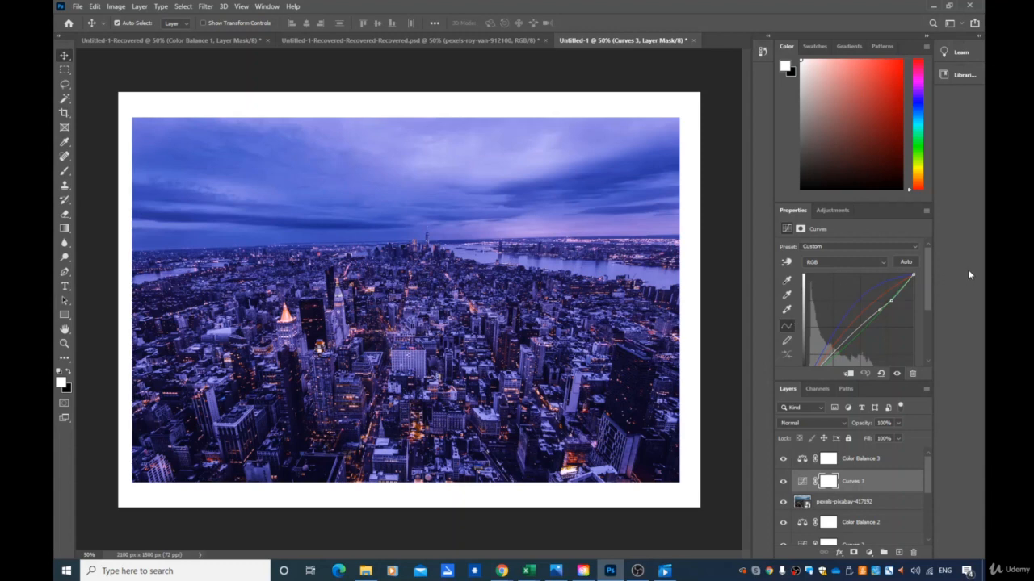
pyautogui.click(846, 262)
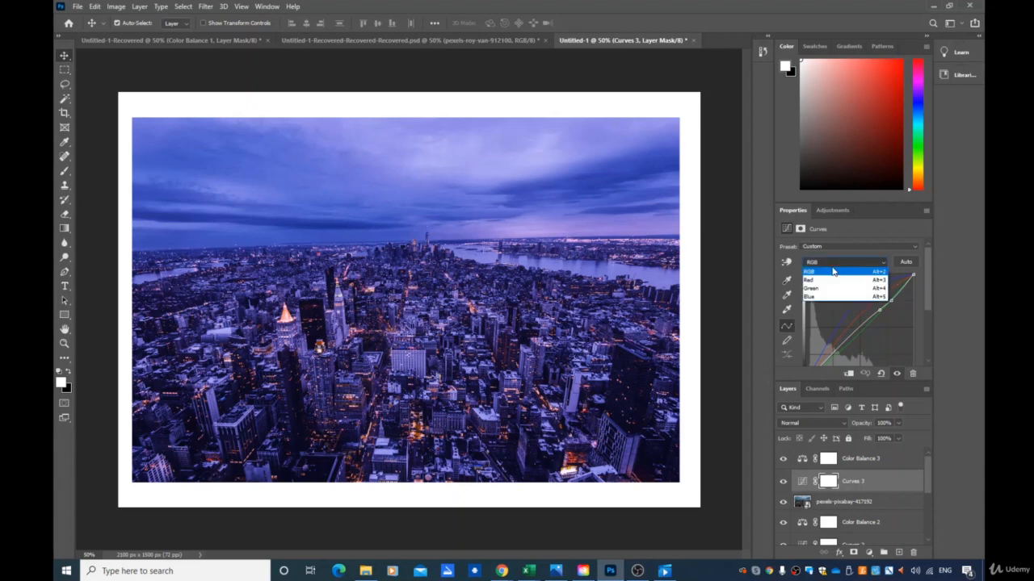
pyautogui.click(970, 232)
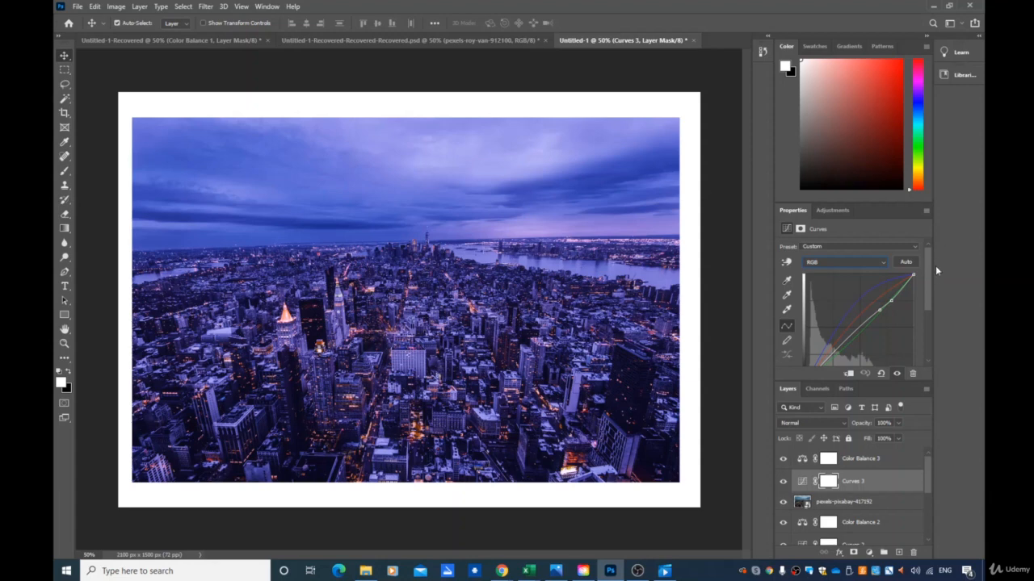
# - Add a new adjustment layer above Color Balance 3
pyautogui.click(879, 460)
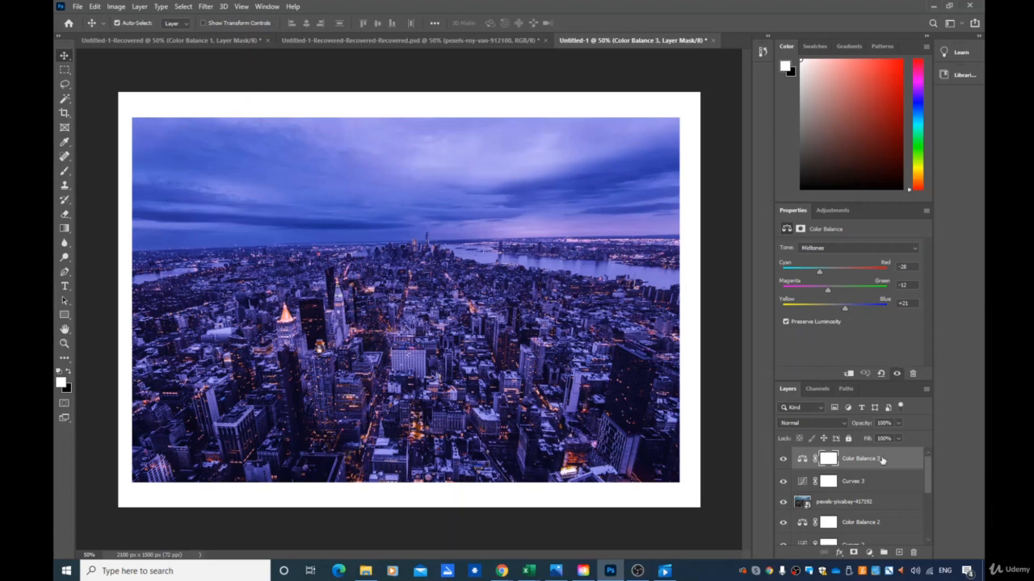
pyautogui.click(869, 553)
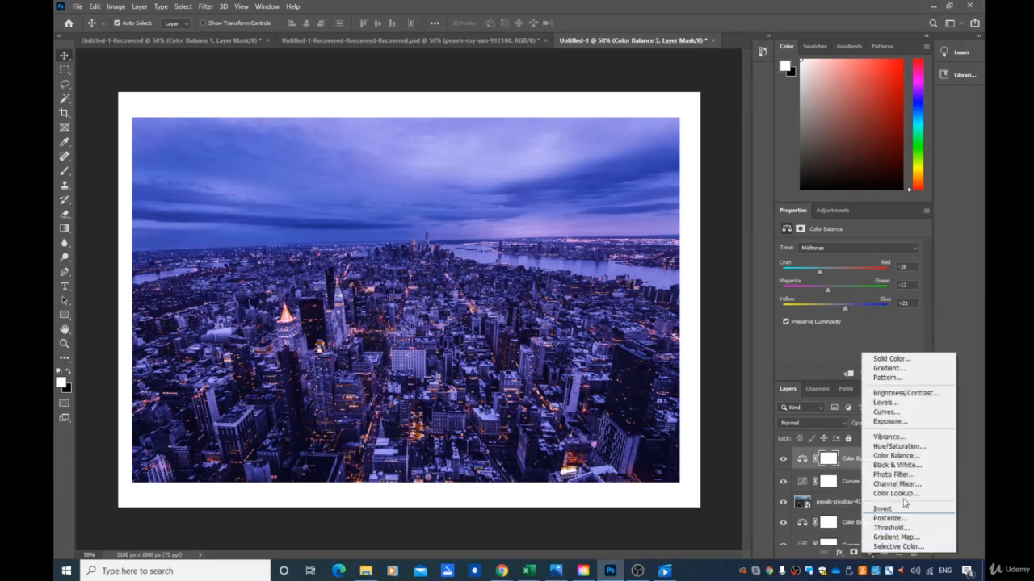